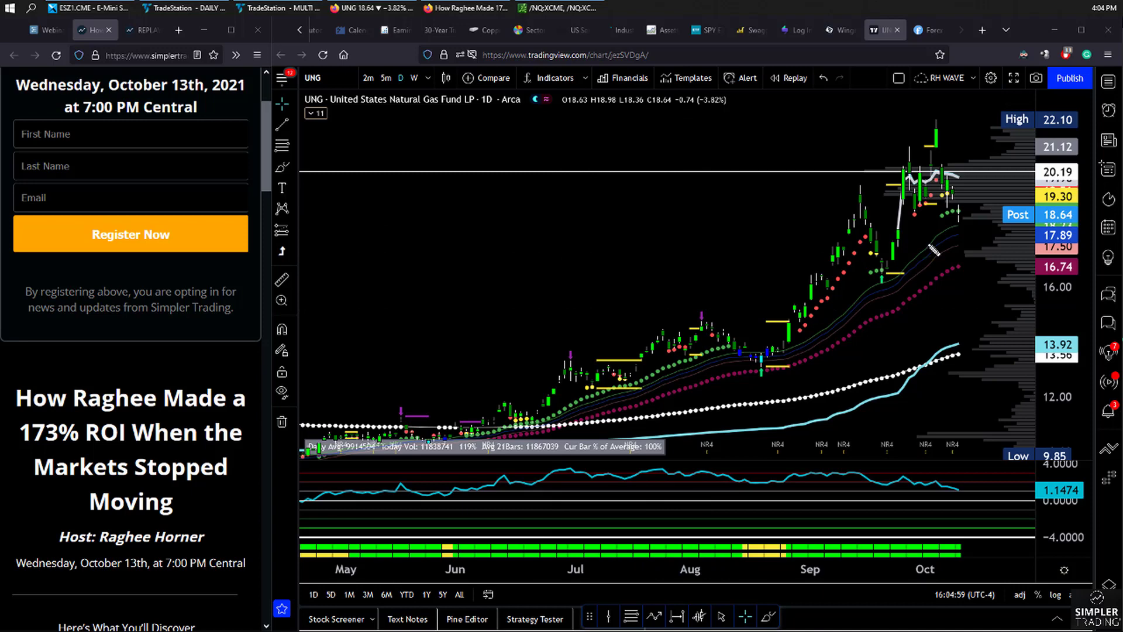
# Step: Circle UNG's recent price run-up in green, then clear the circle
pyautogui.moveTo(961, 127)
pyautogui.mouseDown()
pyautogui.moveTo(938, 310)
pyautogui.moveTo(962, 145)
pyautogui.mouseUp()
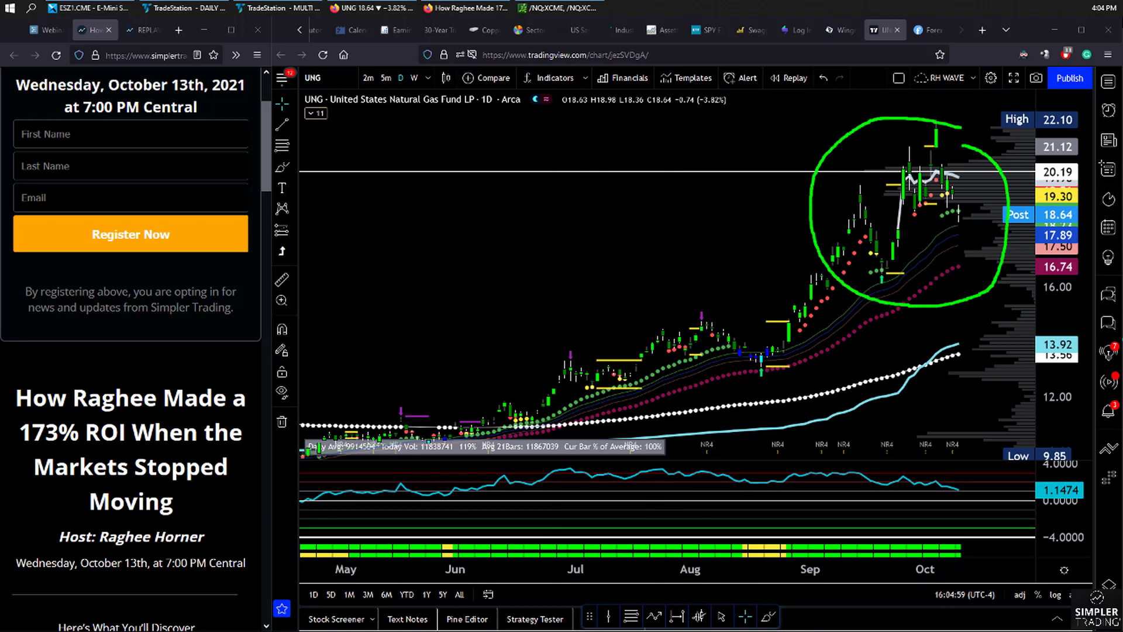
pyautogui.press('Escape')
# Step: Load XLI, mark its October candles and chart title in red, then clear the marks
pyautogui.write('XLI')
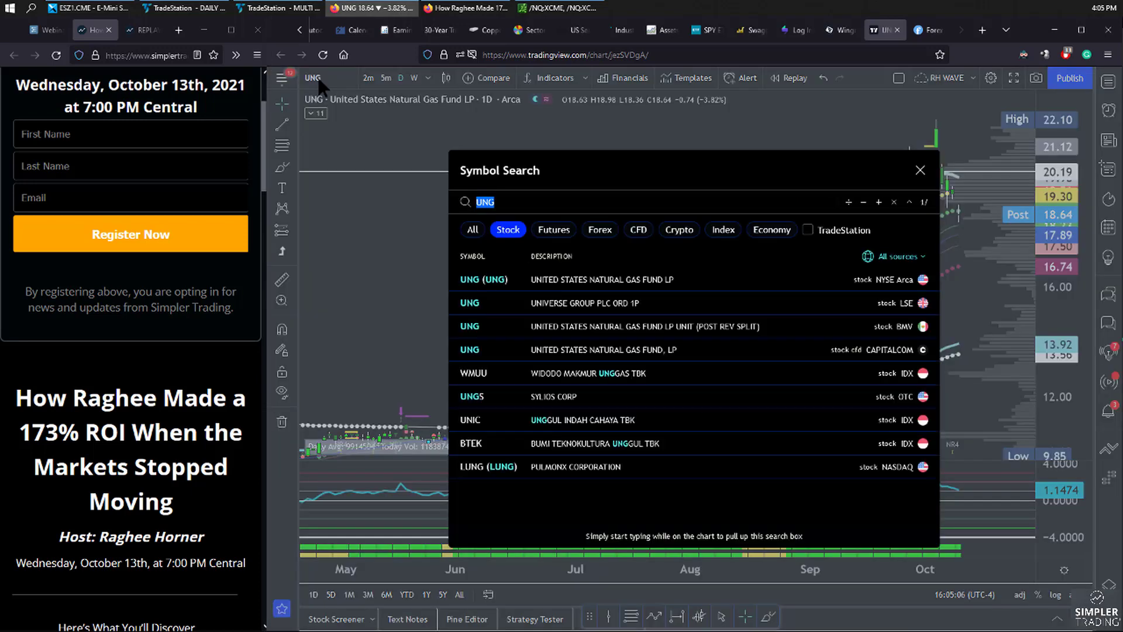
pyautogui.press('Return')
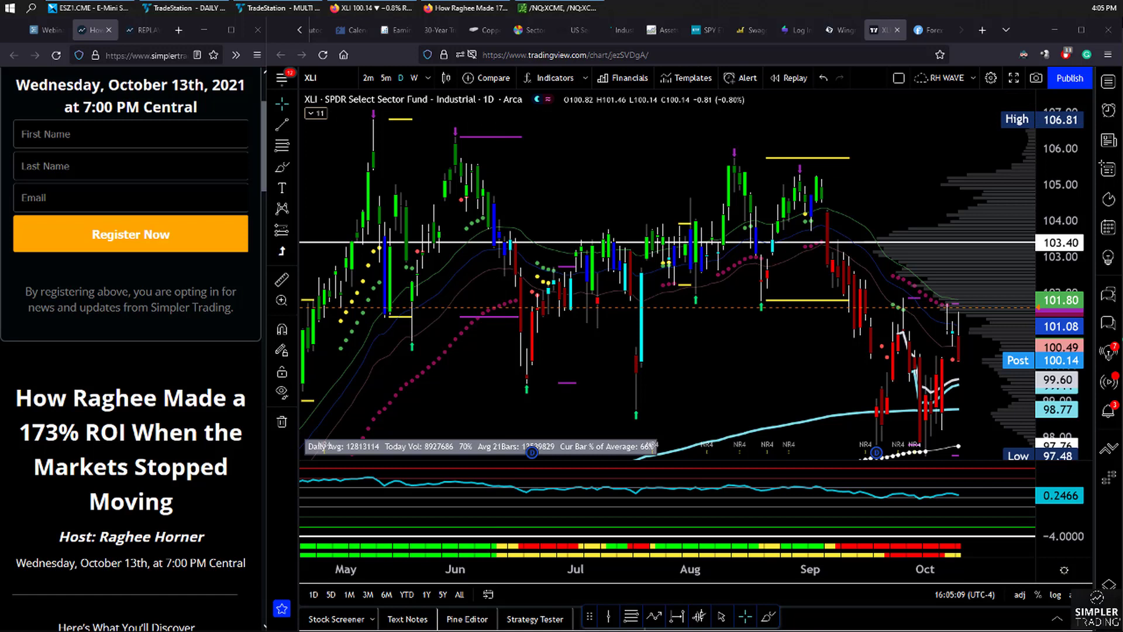
pyautogui.moveTo(981, 275)
pyautogui.mouseDown()
pyautogui.moveTo(881, 327)
pyautogui.moveTo(962, 380)
pyautogui.moveTo(991, 301)
pyautogui.moveTo(981, 288)
pyautogui.mouseUp()
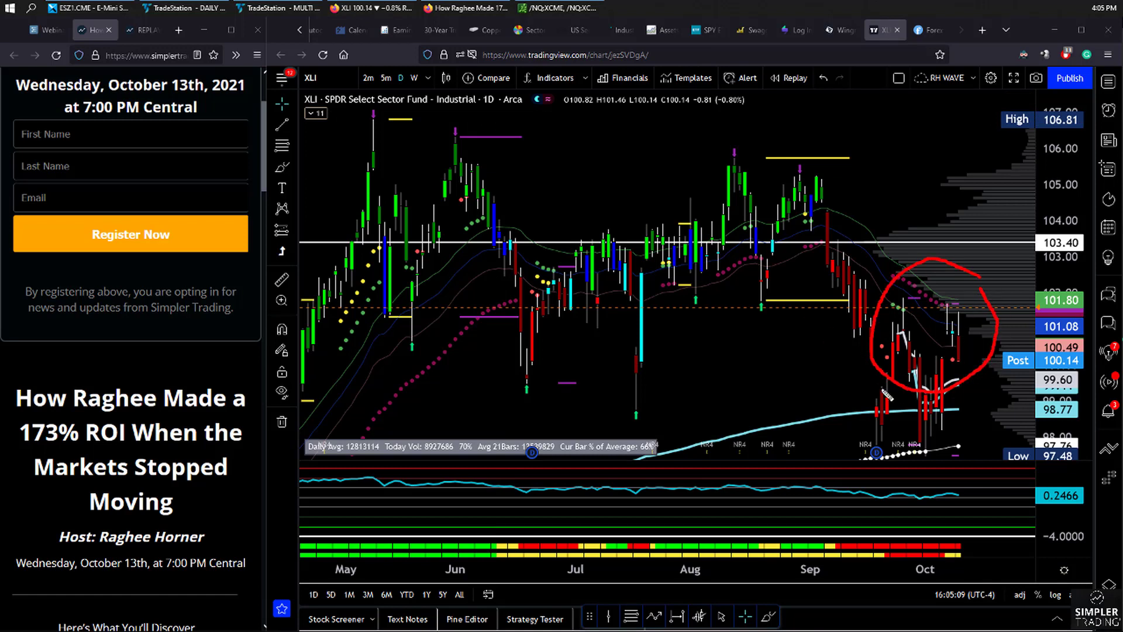
pyautogui.moveTo(304, 101); pyautogui.dragTo(336, 97)
pyautogui.press('Escape')
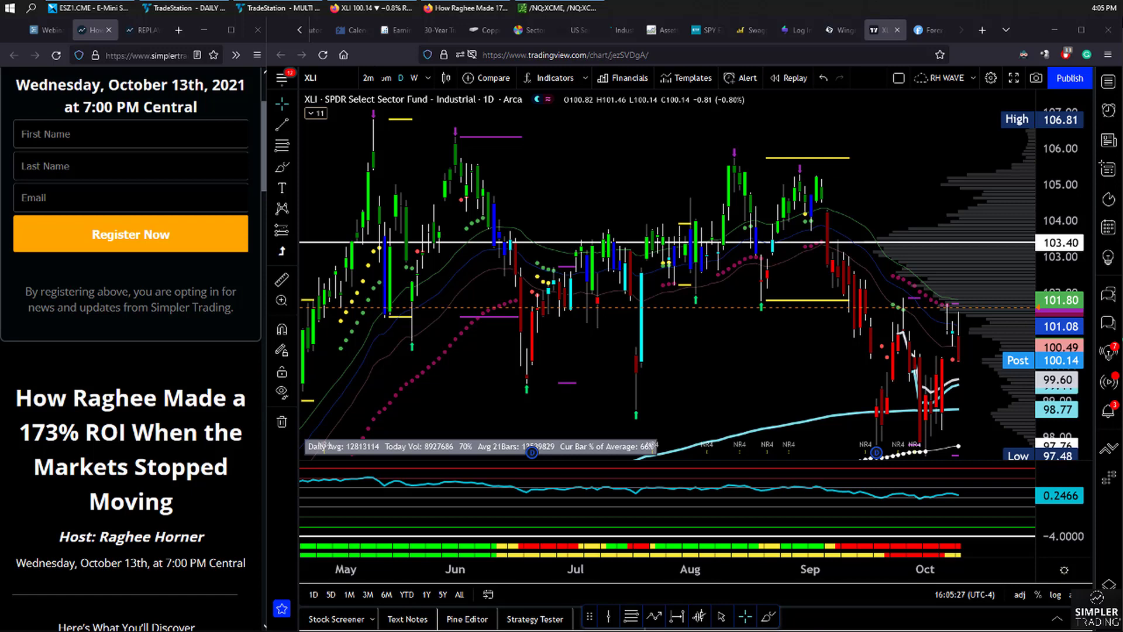
pyautogui.click(326, 86)
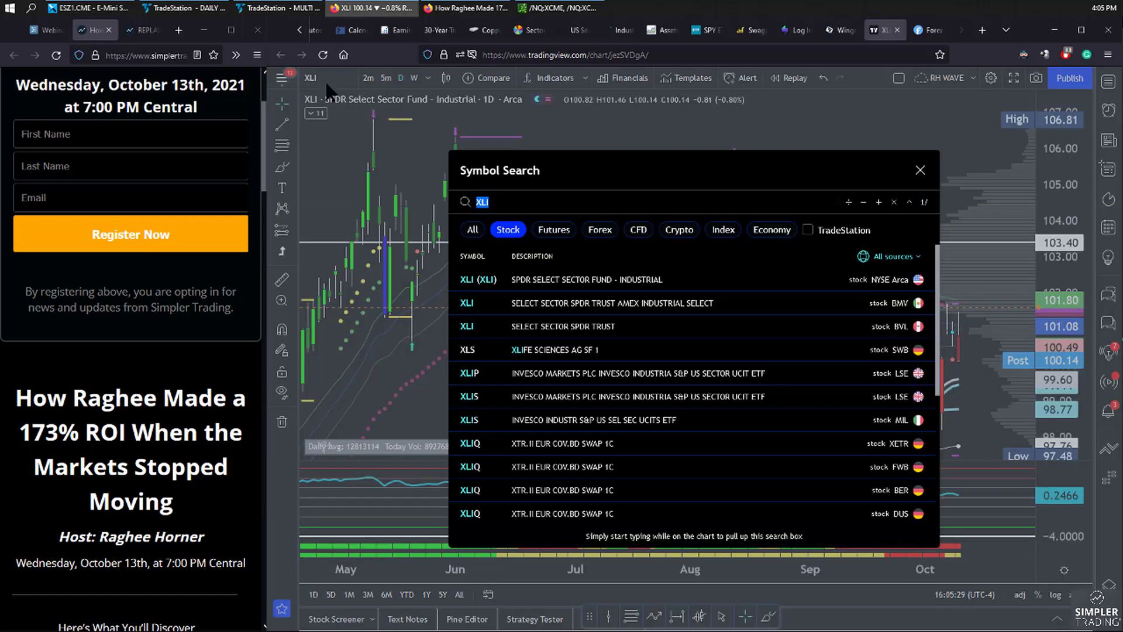
# Step: Load the XLF financials chart for review, then switch to USO
pyautogui.write('XLF')
pyautogui.press('Return')
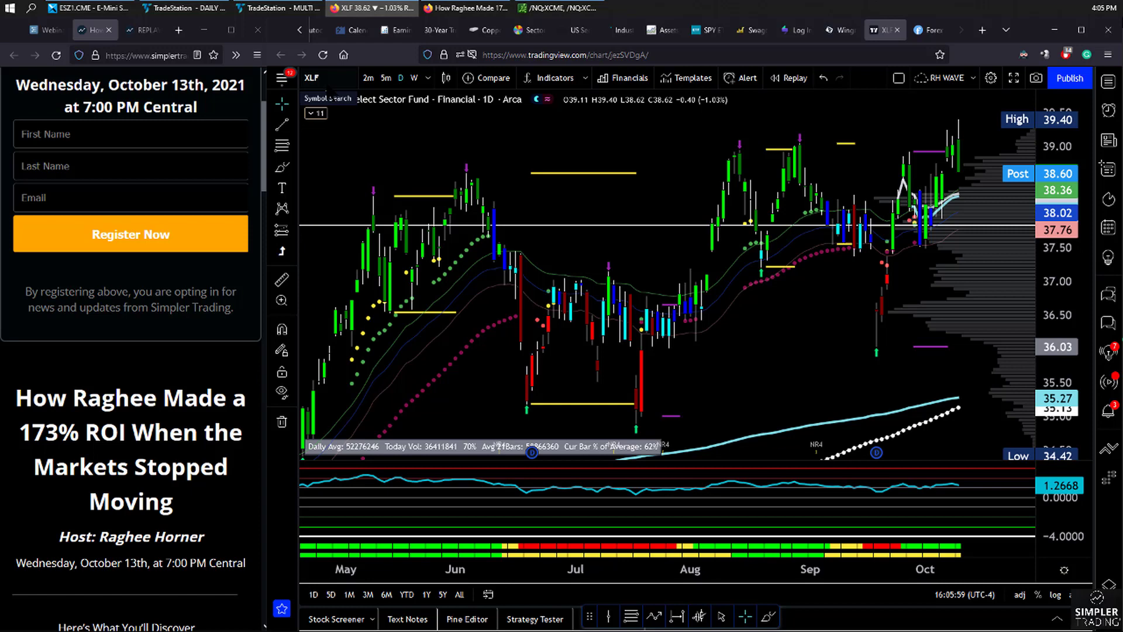
pyautogui.click(328, 87)
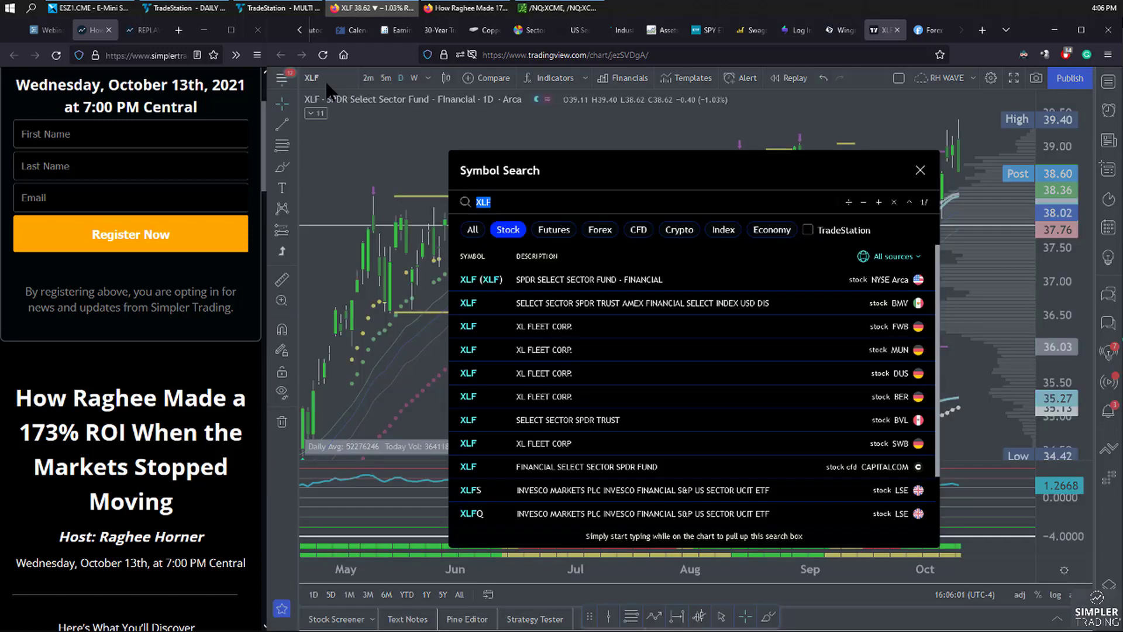
pyautogui.write('USO')
pyautogui.press('Return')
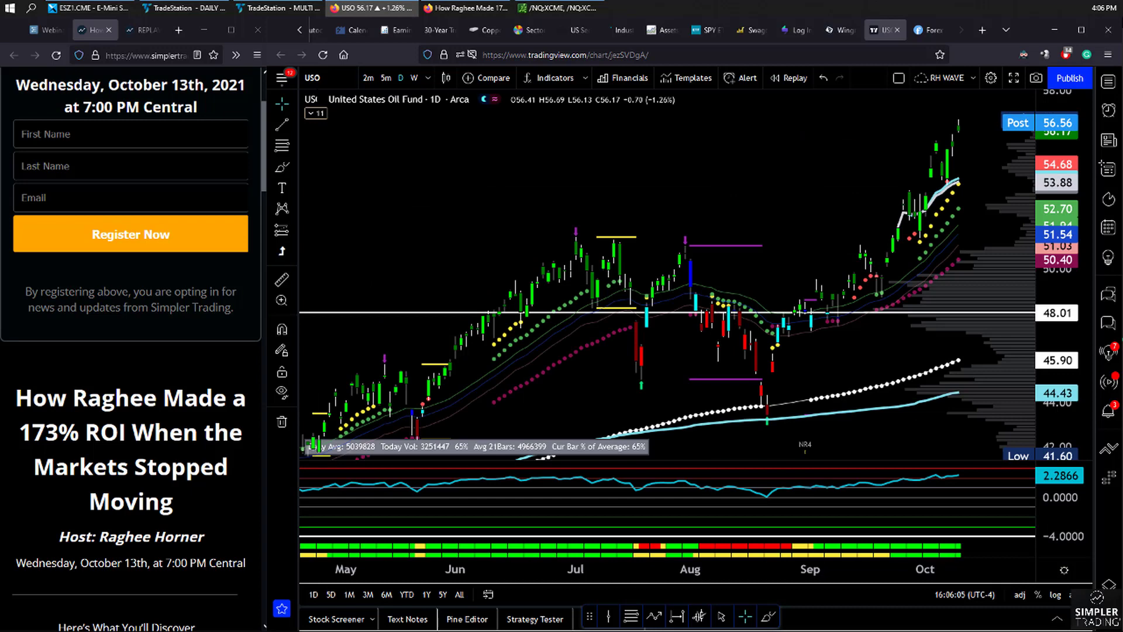
# Step: Load the CL1! crude oil futures chart, then return to USO
pyautogui.write('CL1!')
pyautogui.press('Return')
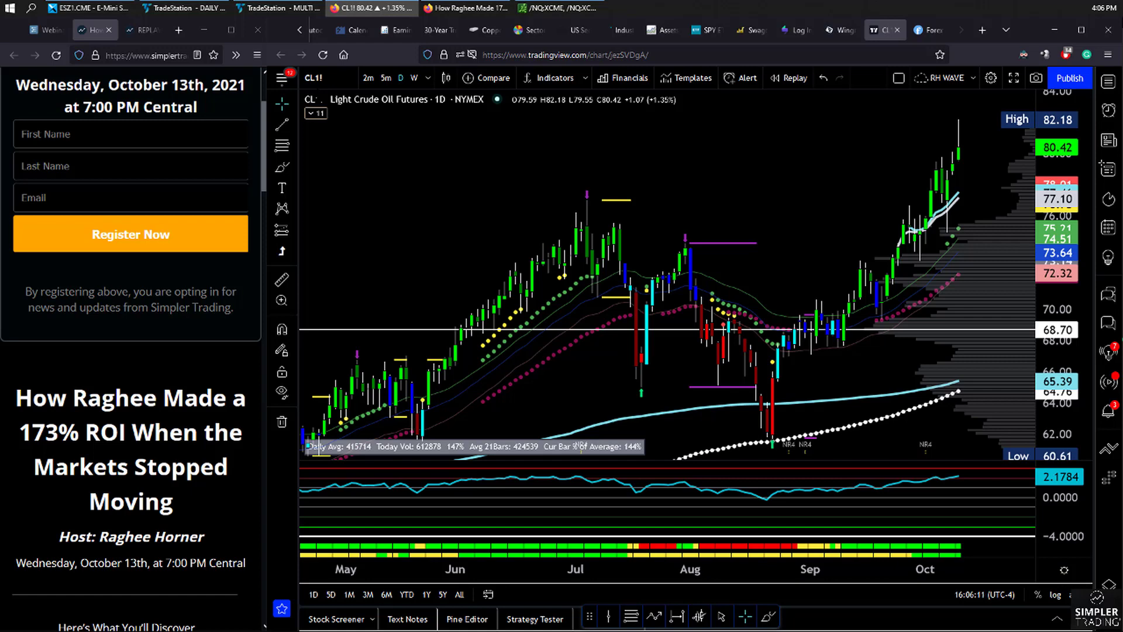
pyautogui.write('USO')
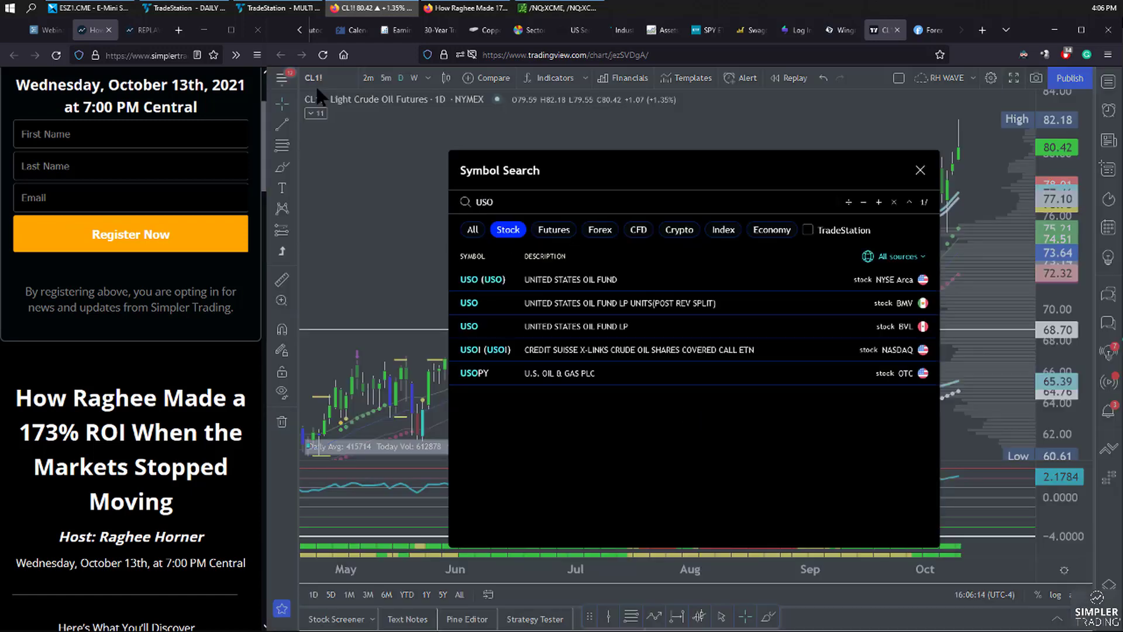
pyautogui.press('Return')
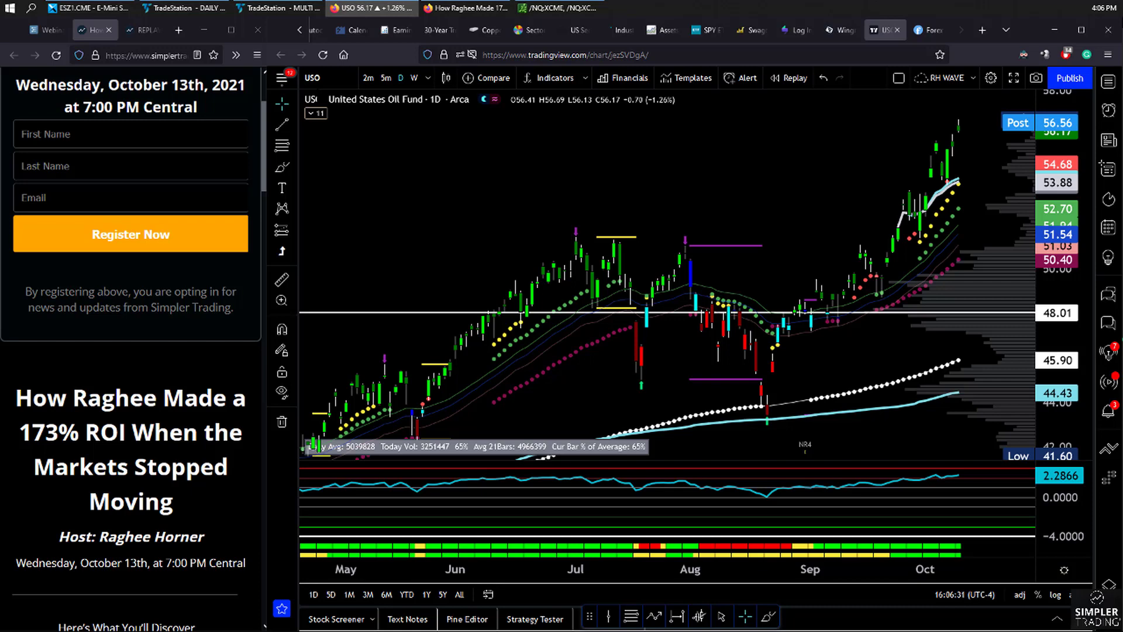
pyautogui.write('uso')
pyautogui.press('Return')
# Step: Step through NG1! and XOP, ending on the UNG chart
pyautogui.write('NG1!')
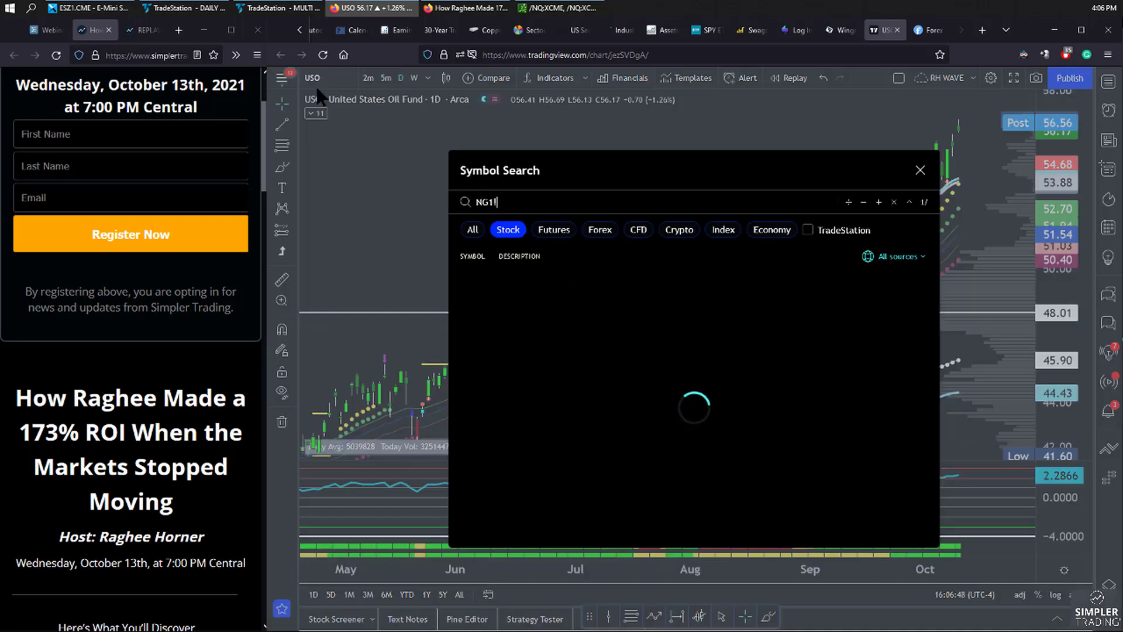
pyautogui.press('Return')
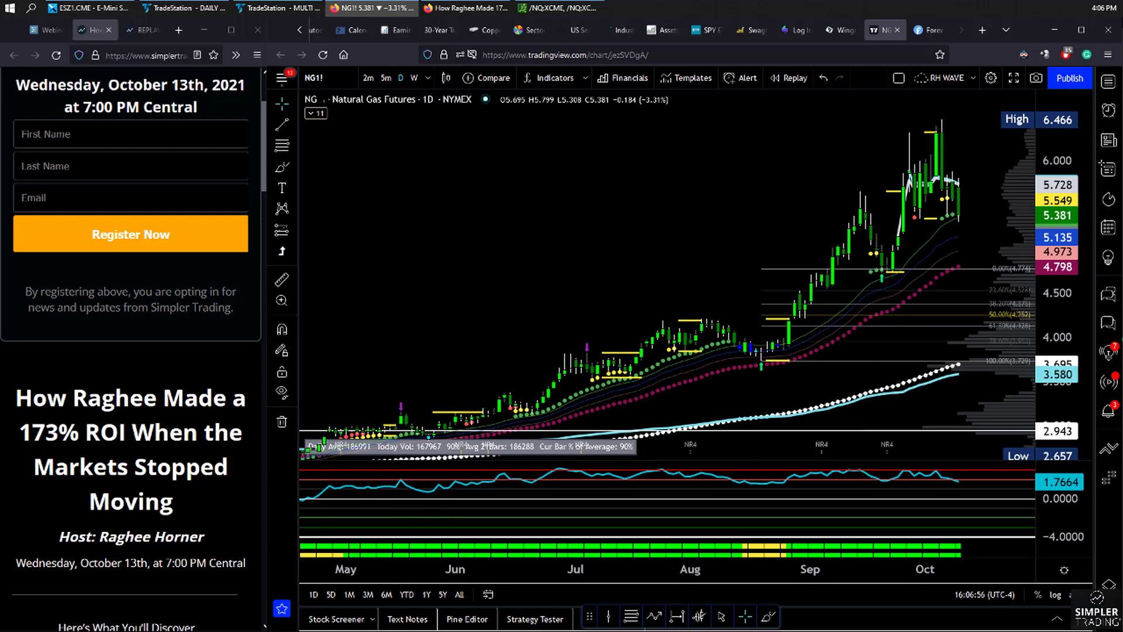
pyautogui.write('xop')
pyautogui.press('Return')
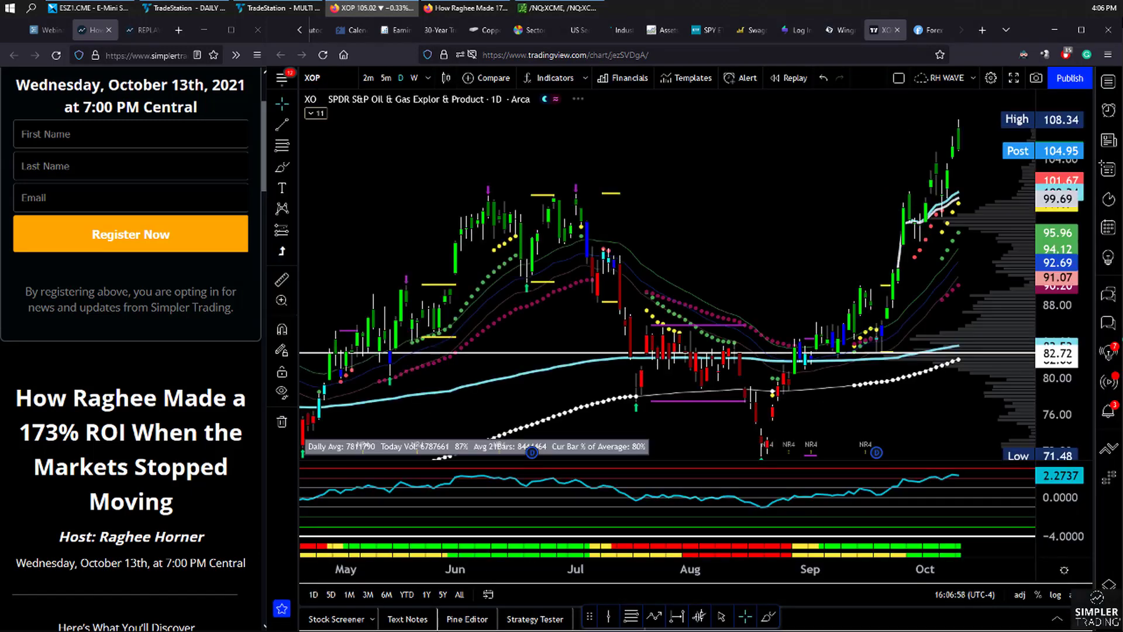
pyautogui.write('ung')
pyautogui.press('Return')
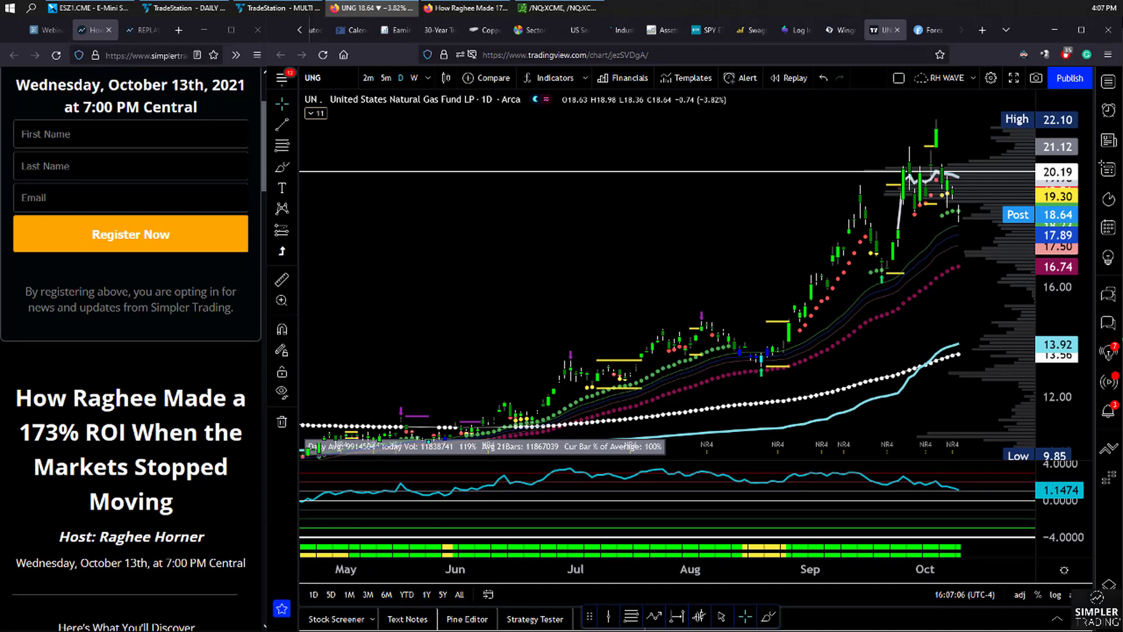
# Step: Load XOP and tick its recent bounce and lower indicator upturn with green checks
pyautogui.write('xop')
pyautogui.press('Return')
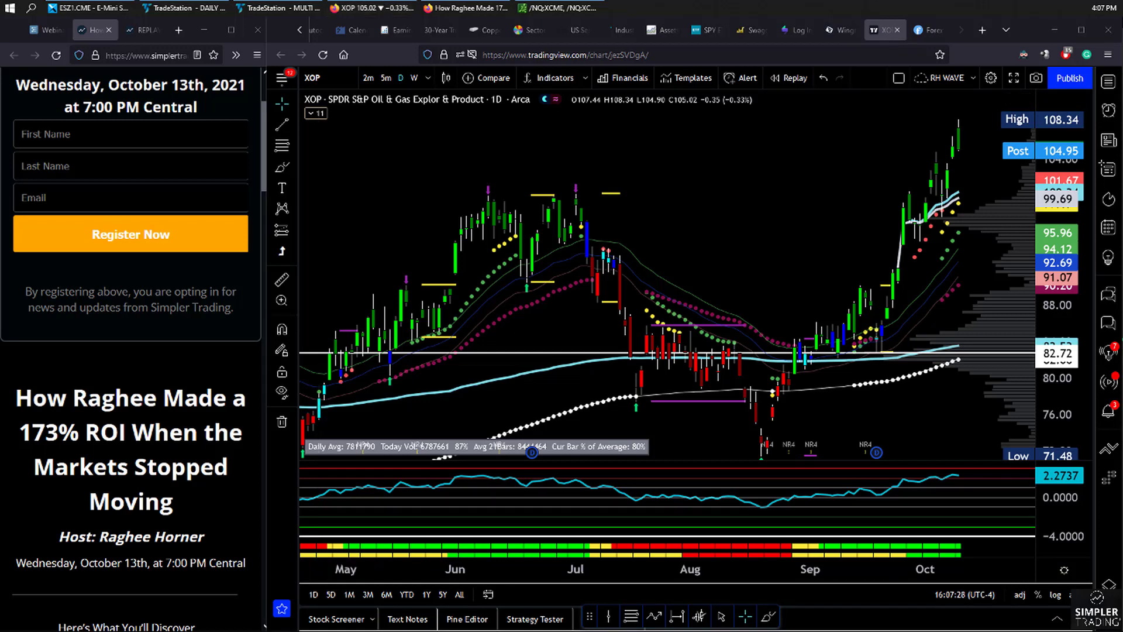
pyautogui.moveTo(924, 227); pyautogui.dragTo(1006, 195)
pyautogui.moveTo(929, 533)
pyautogui.mouseDown()
pyautogui.moveTo(939, 553)
pyautogui.moveTo(993, 513)
pyautogui.mouseUp()
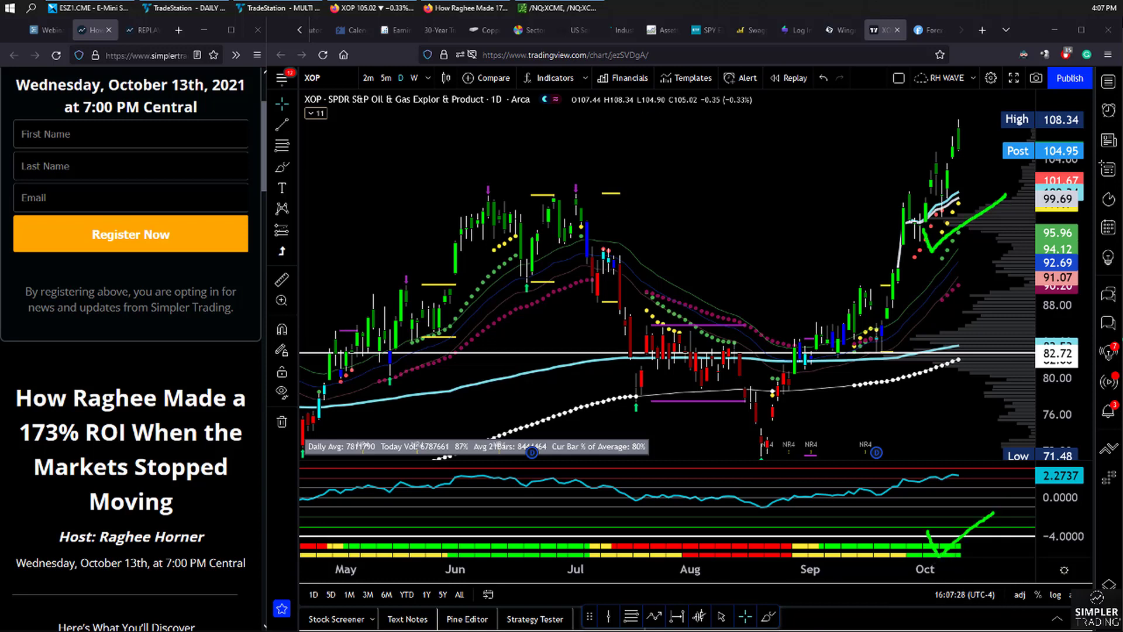
pyautogui.click(312, 78)
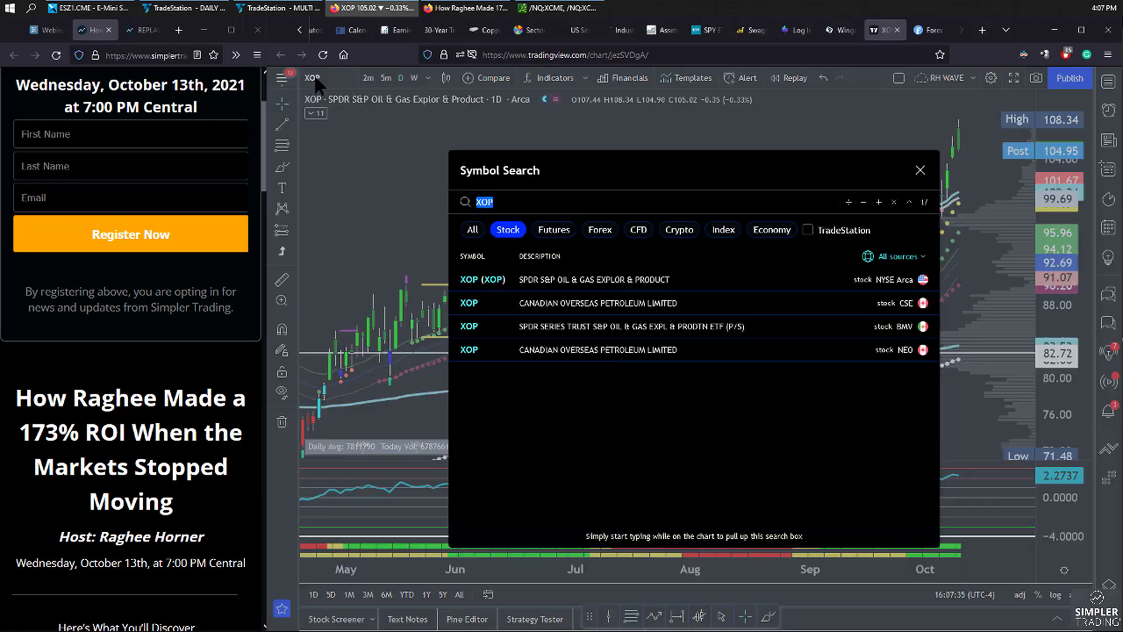
# Step: Load the QQQ chart, then the NQ1! Nasdaq futures chart
pyautogui.write('QQQ')
pyautogui.press('Return')
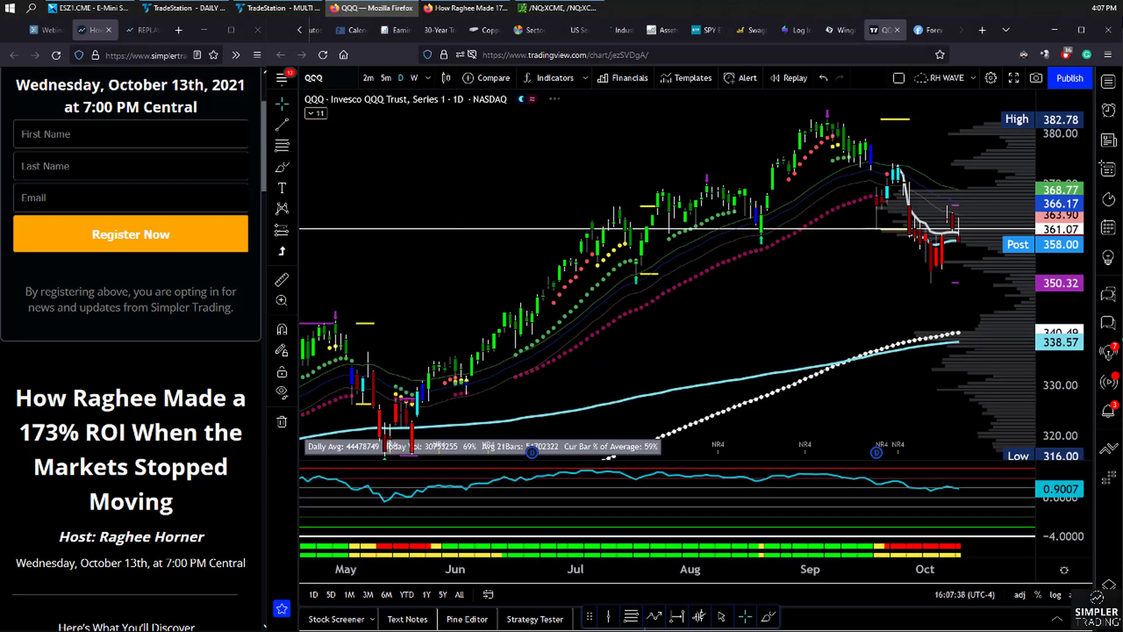
pyautogui.click(313, 78)
pyautogui.write('NQ1!')
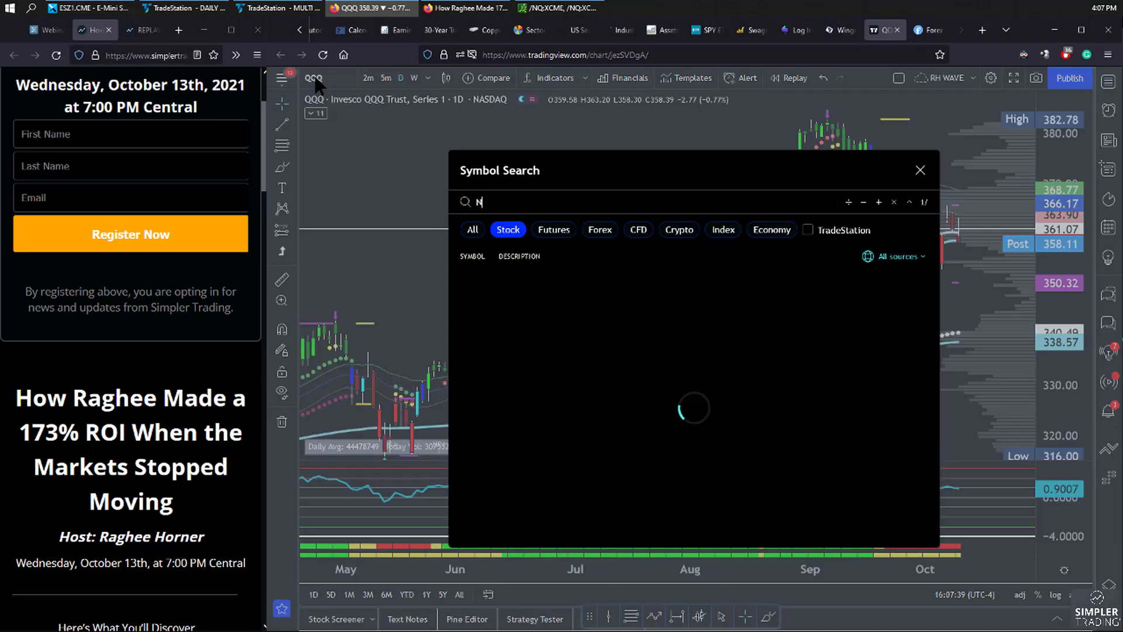
pyautogui.press('Return')
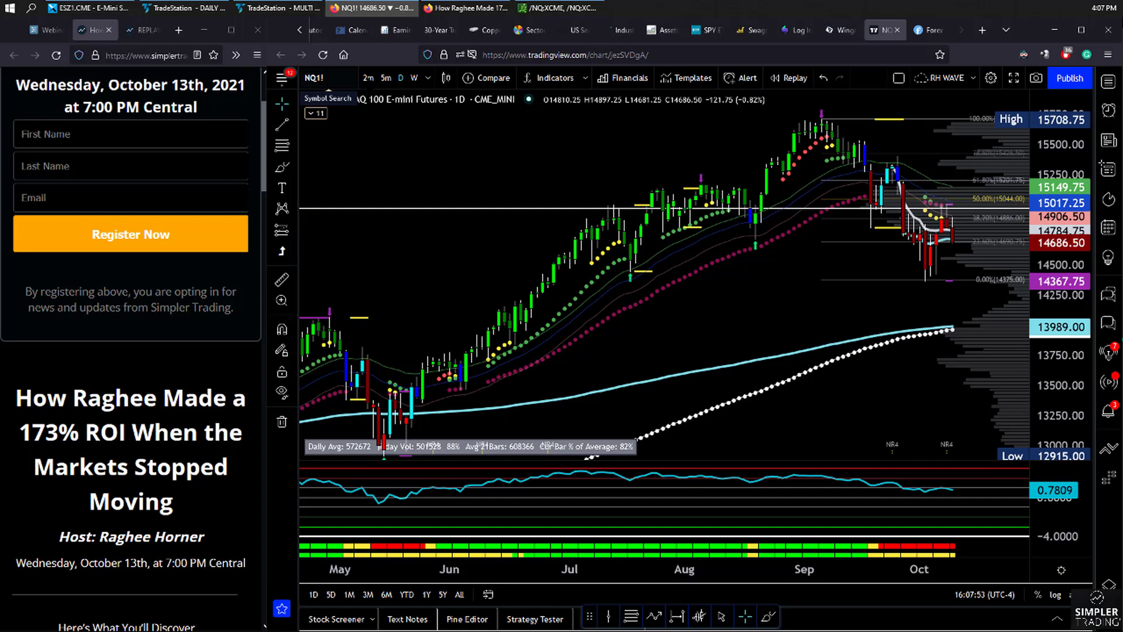
# Step: Mark the latest NQ1! candles with a red arrow, check and circle, then clear them
pyautogui.scroll(3, 667, 514)
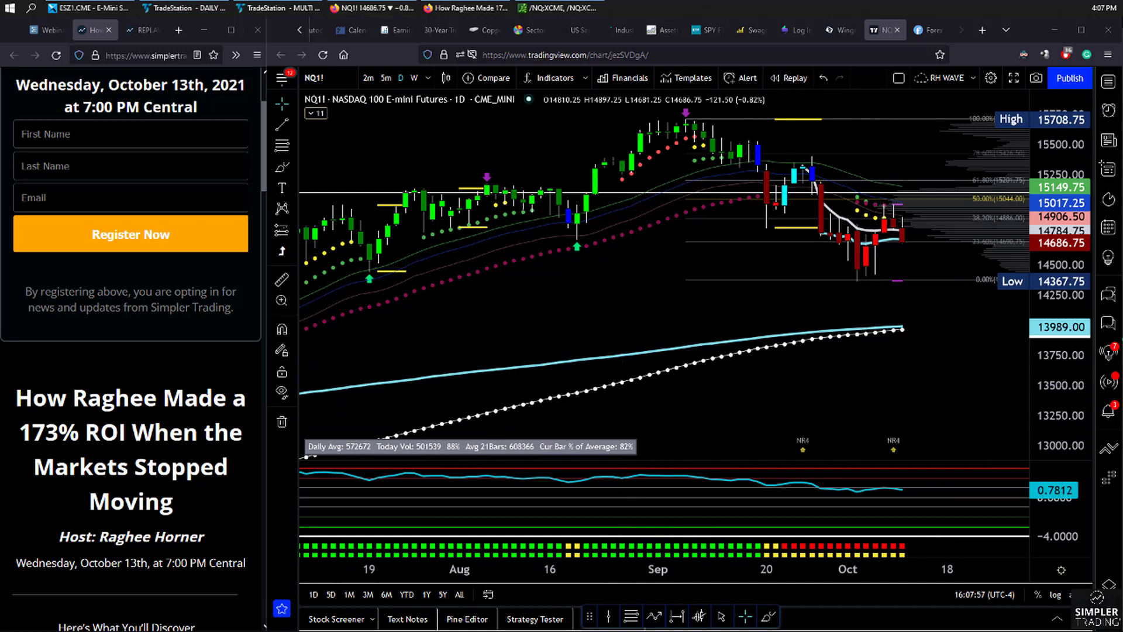
pyautogui.moveTo(893, 183); pyautogui.dragTo(921, 245)
pyautogui.moveTo(339, 69); pyautogui.dragTo(367, 52)
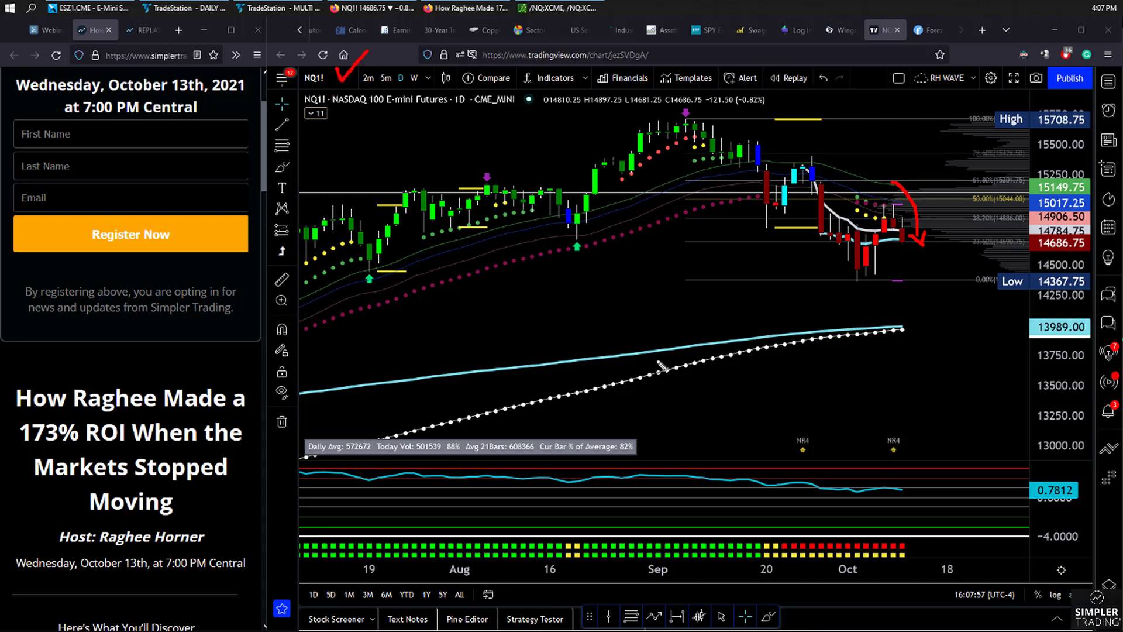
pyautogui.moveTo(920, 174)
pyautogui.mouseDown()
pyautogui.moveTo(853, 186)
pyautogui.moveTo(865, 188)
pyautogui.mouseUp()
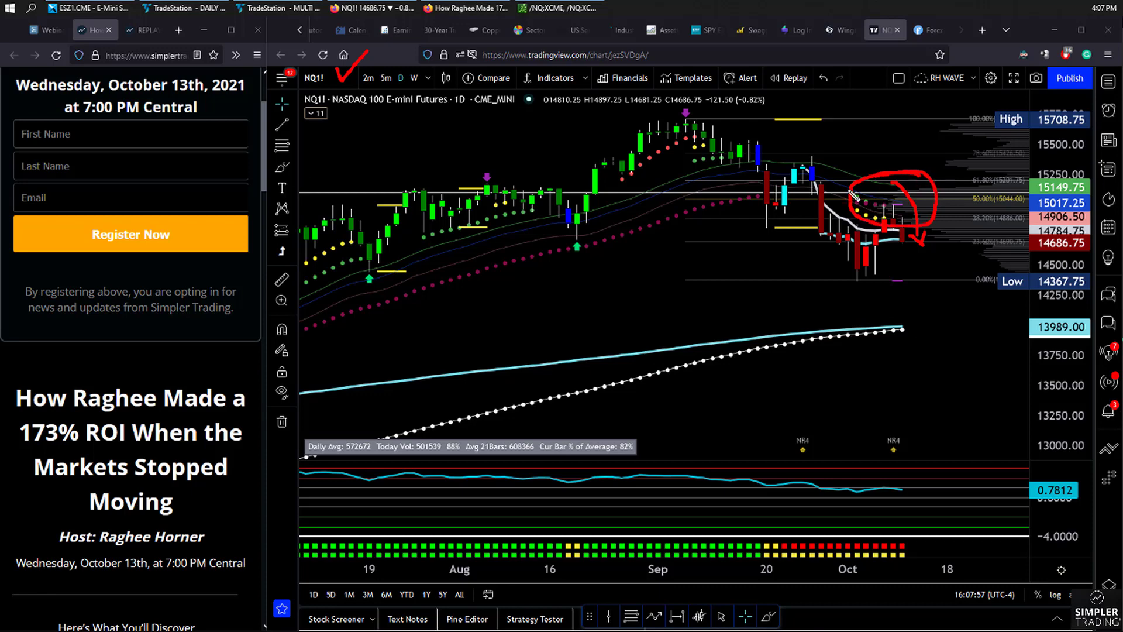
pyautogui.press('Escape')
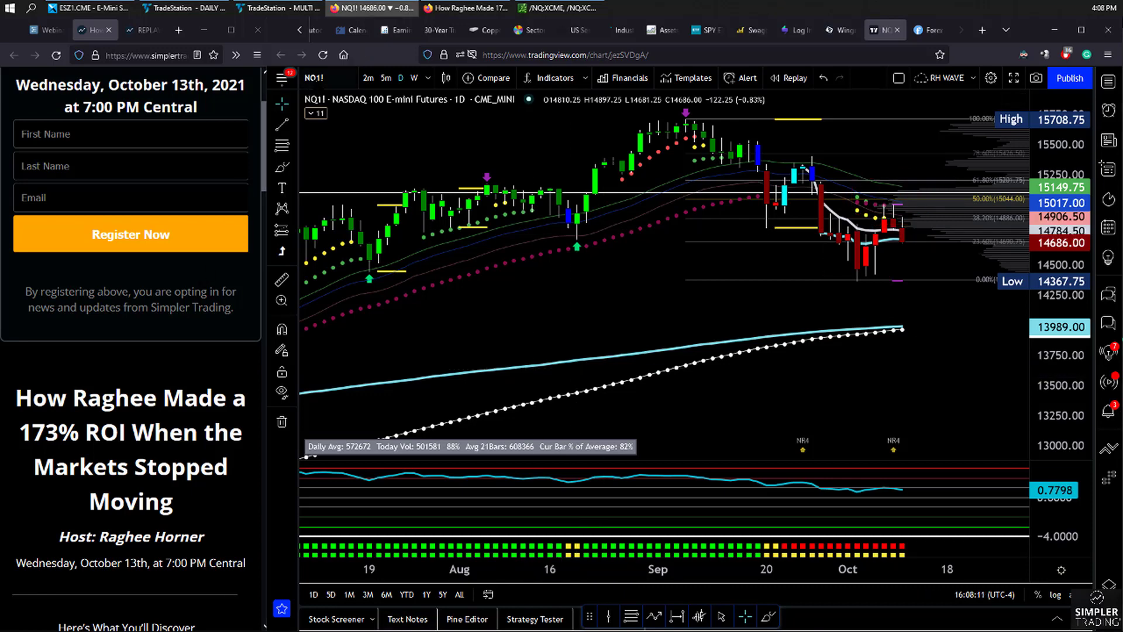
# Step: Load NG1! natural gas futures, then the XLI industrials chart
pyautogui.click(314, 78)
pyautogui.write('NG1!')
pyautogui.press('Return')
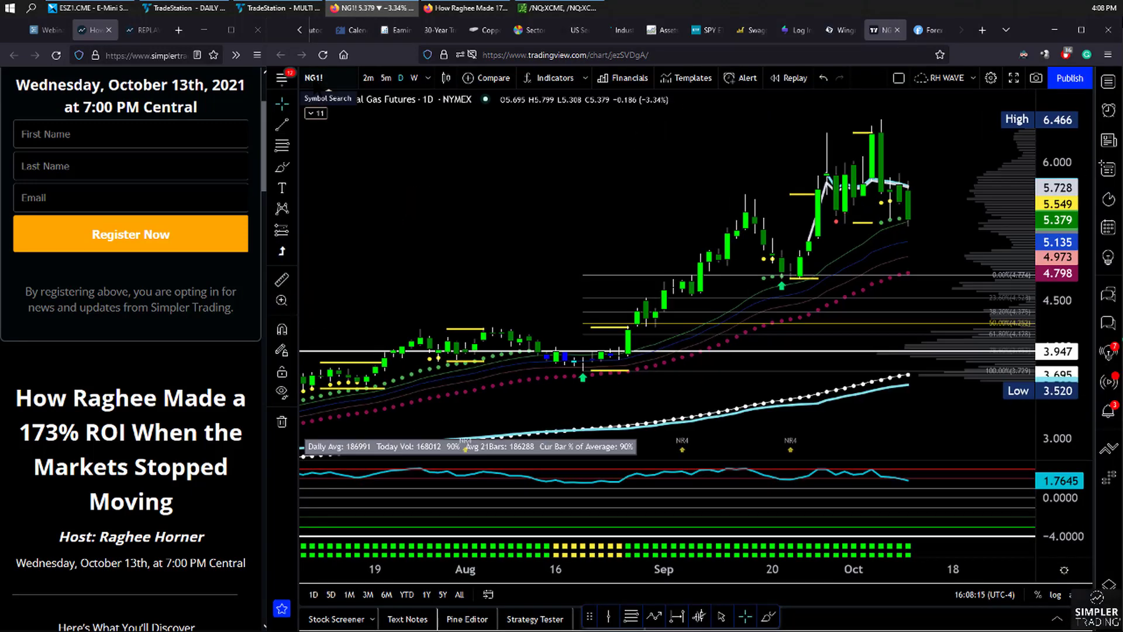
pyautogui.click(314, 78)
pyautogui.write('XLI')
pyautogui.press('Return')
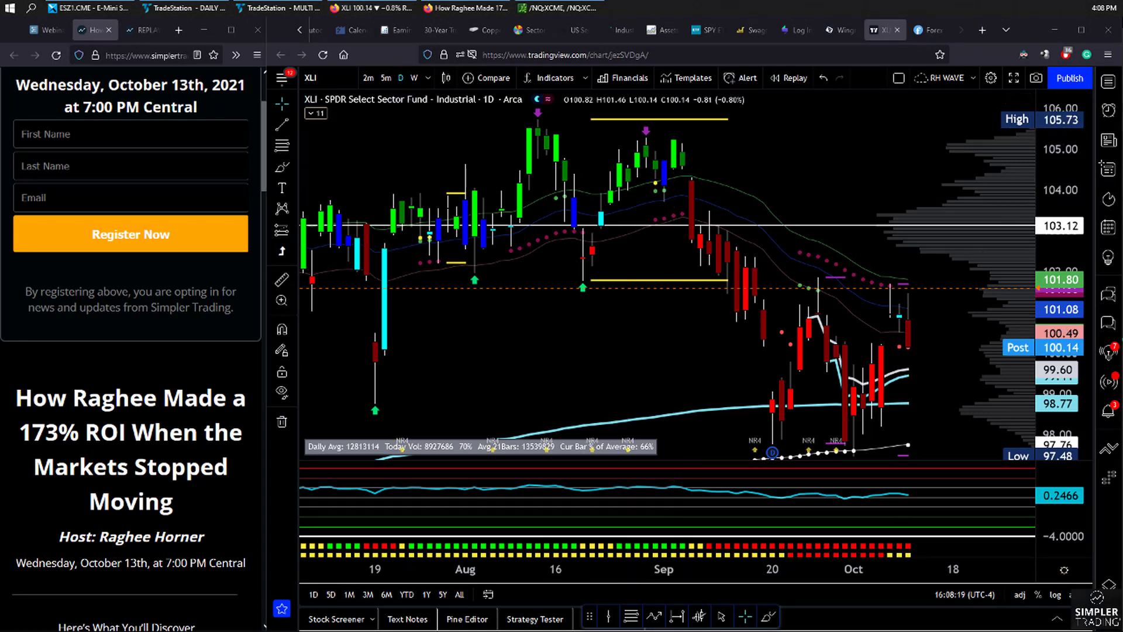
pyautogui.moveTo(930, 240)
pyautogui.mouseDown()
pyautogui.moveTo(944, 259)
pyautogui.moveTo(934, 319)
pyautogui.moveTo(923, 317)
pyautogui.moveTo(939, 328)
pyautogui.mouseUp()
pyautogui.moveTo(102, 140)
pyautogui.mouseDown()
pyautogui.moveTo(240, 53)
pyautogui.moveTo(18, 89)
pyautogui.mouseUp()
pyautogui.moveTo(38, 130); pyautogui.dragTo(123, 136)
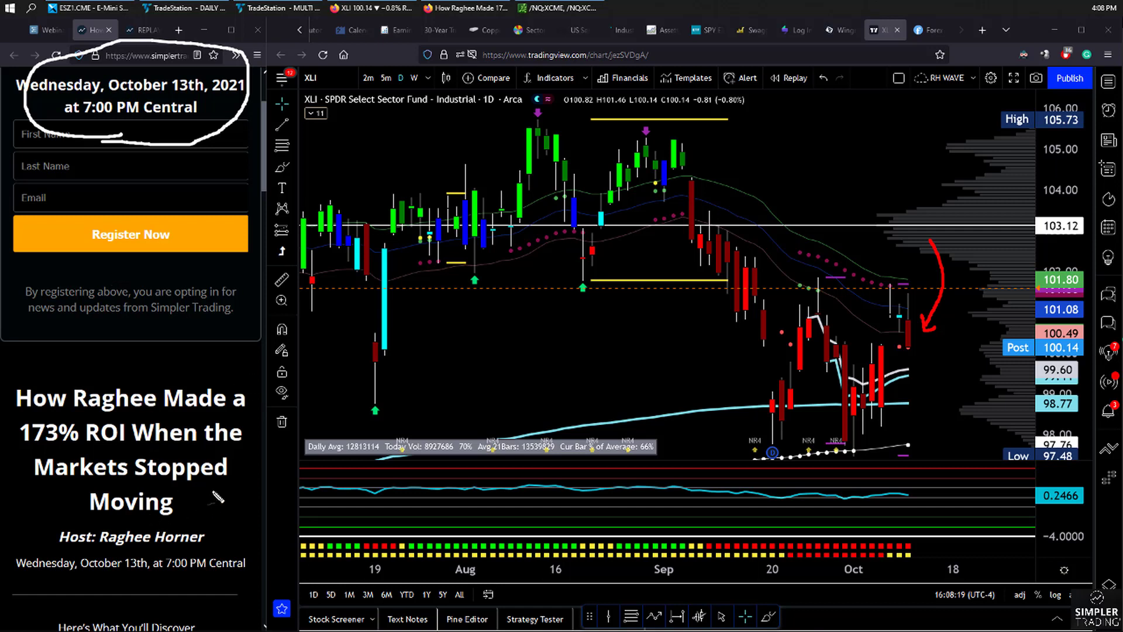
pyautogui.moveTo(274, 443)
pyautogui.mouseDown()
pyautogui.moveTo(76, 514)
pyautogui.moveTo(132, 460)
pyautogui.mouseUp()
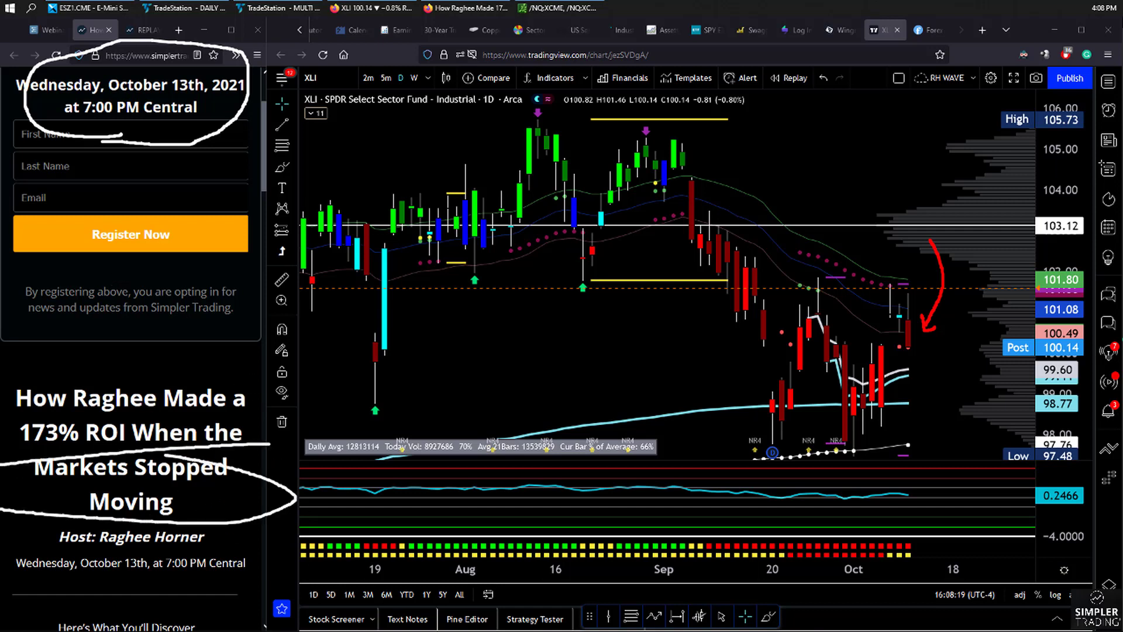
pyautogui.moveTo(197, 488)
pyautogui.mouseDown()
pyautogui.moveTo(207, 506)
pyautogui.moveTo(215, 490)
pyautogui.moveTo(233, 490)
pyautogui.moveTo(219, 506)
pyautogui.mouseUp()
pyautogui.press('Escape')
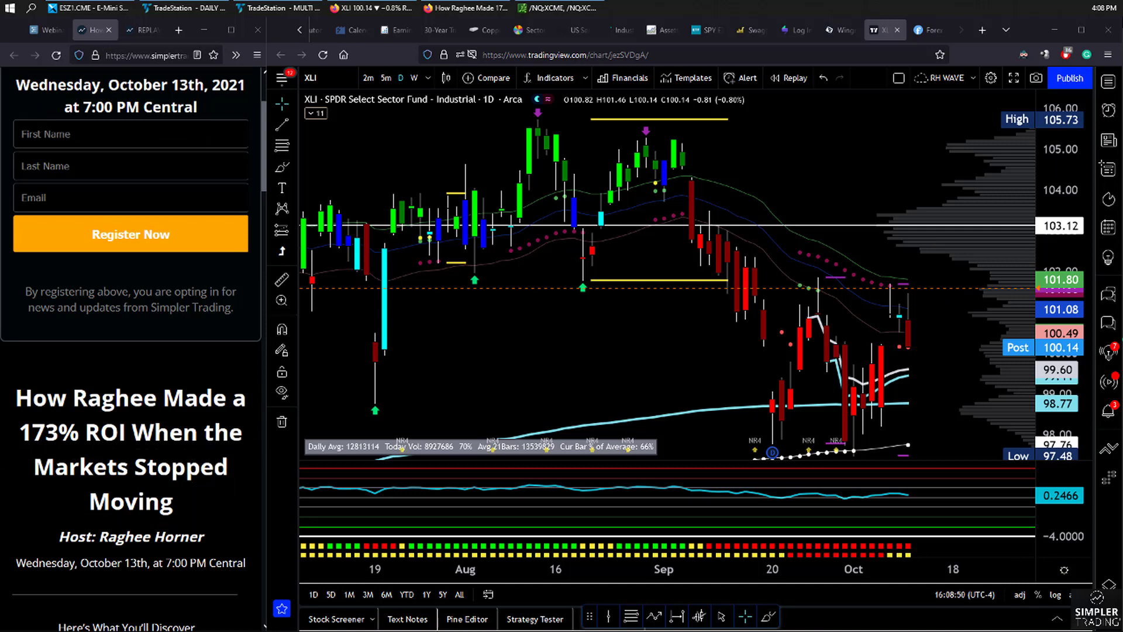
# Step: In the Webinar Wednesday notes, insert "(size)" after "more"
pyautogui.click(43, 30)
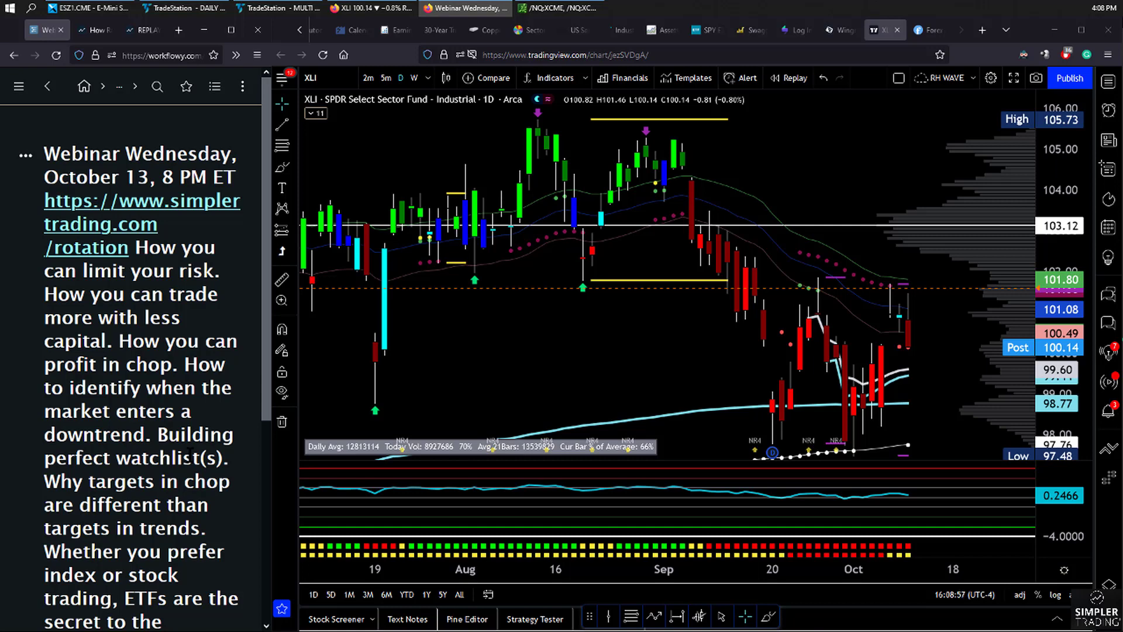
pyautogui.scroll(-3, 189, 453)
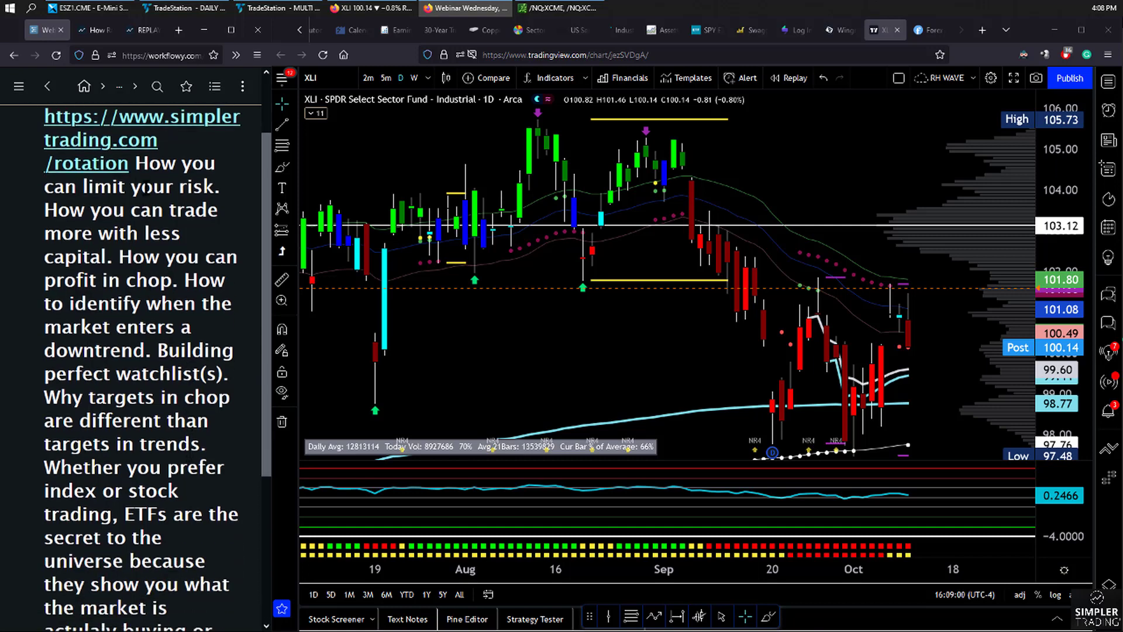
pyautogui.moveTo(136, 164); pyautogui.dragTo(221, 188)
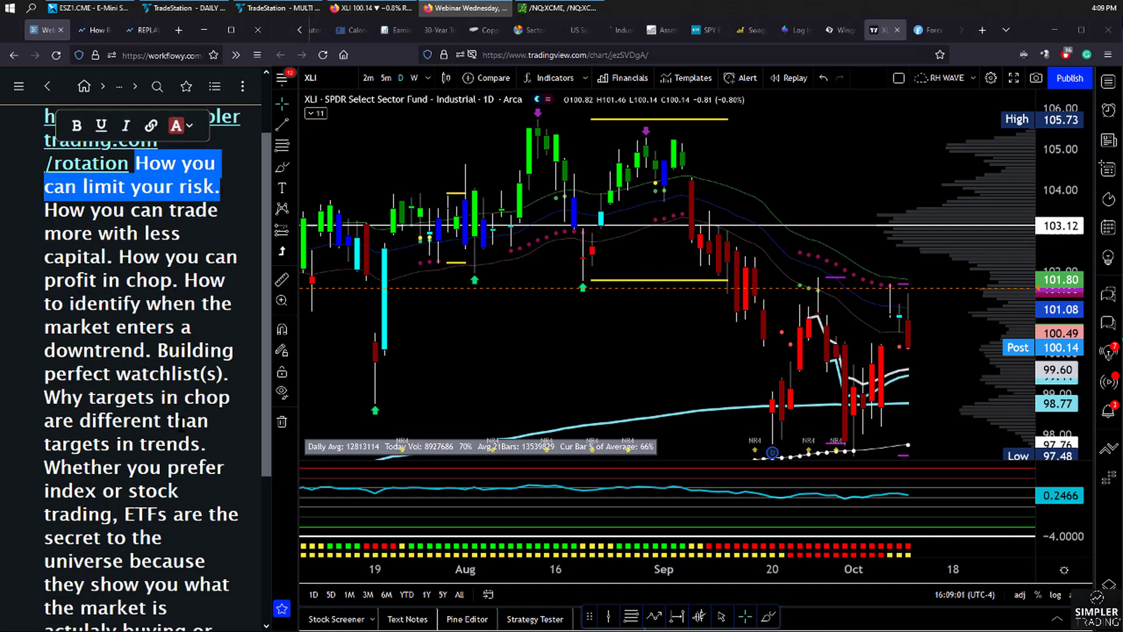
pyautogui.moveTo(45, 211); pyautogui.dragTo(101, 258)
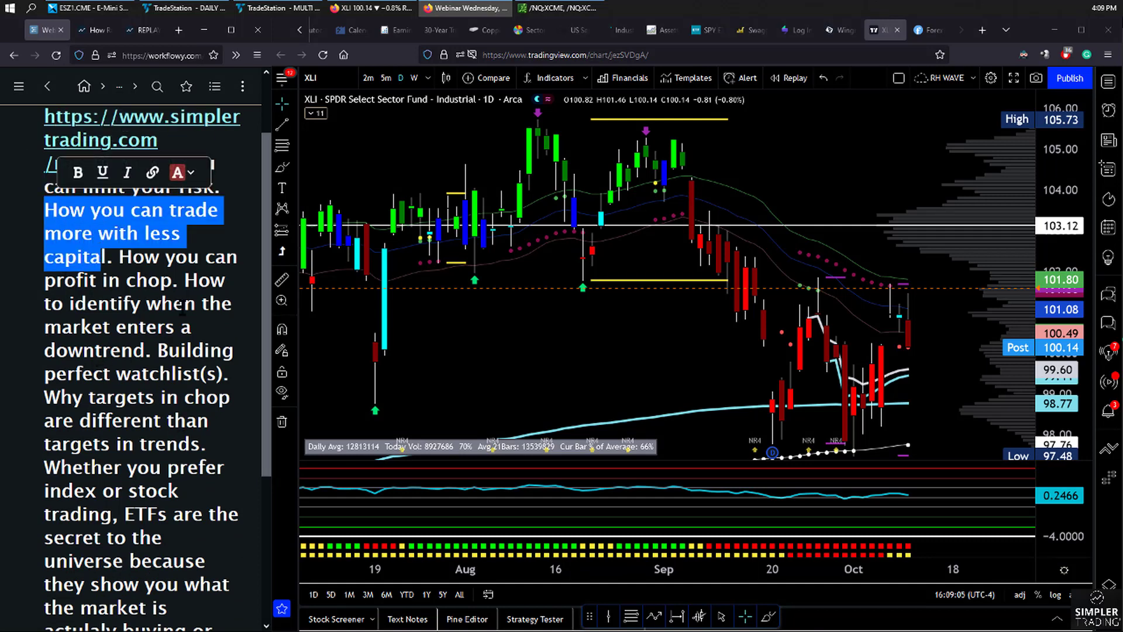
pyautogui.click(98, 234)
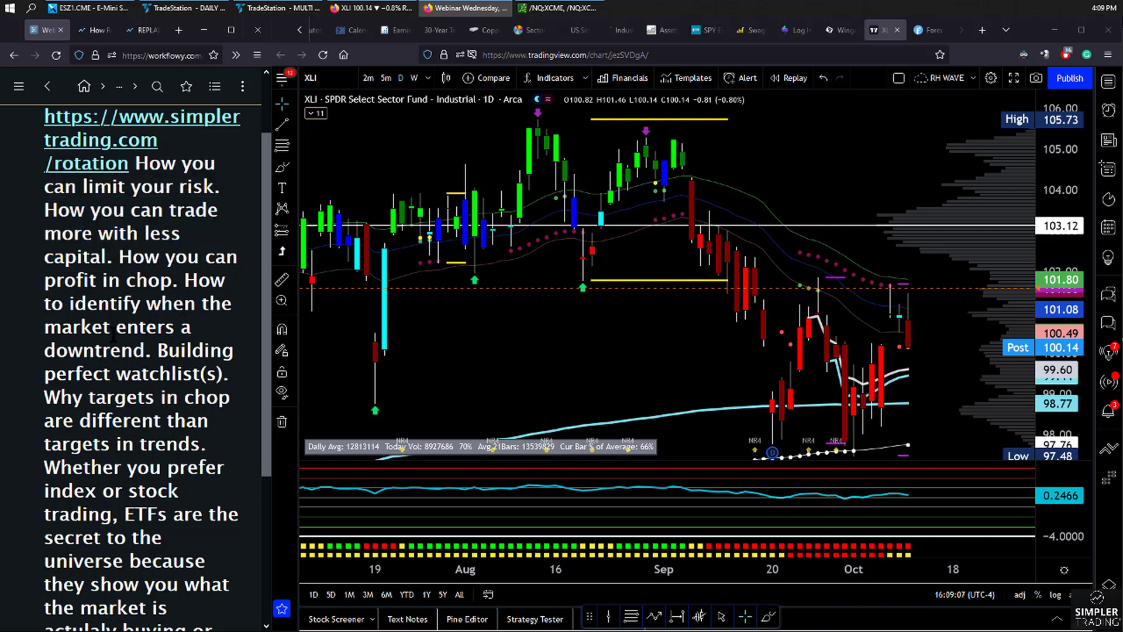
pyautogui.write('(sixz')
pyautogui.press('BackSpace')
pyautogui.press('BackSpace')
pyautogui.write('ze)')
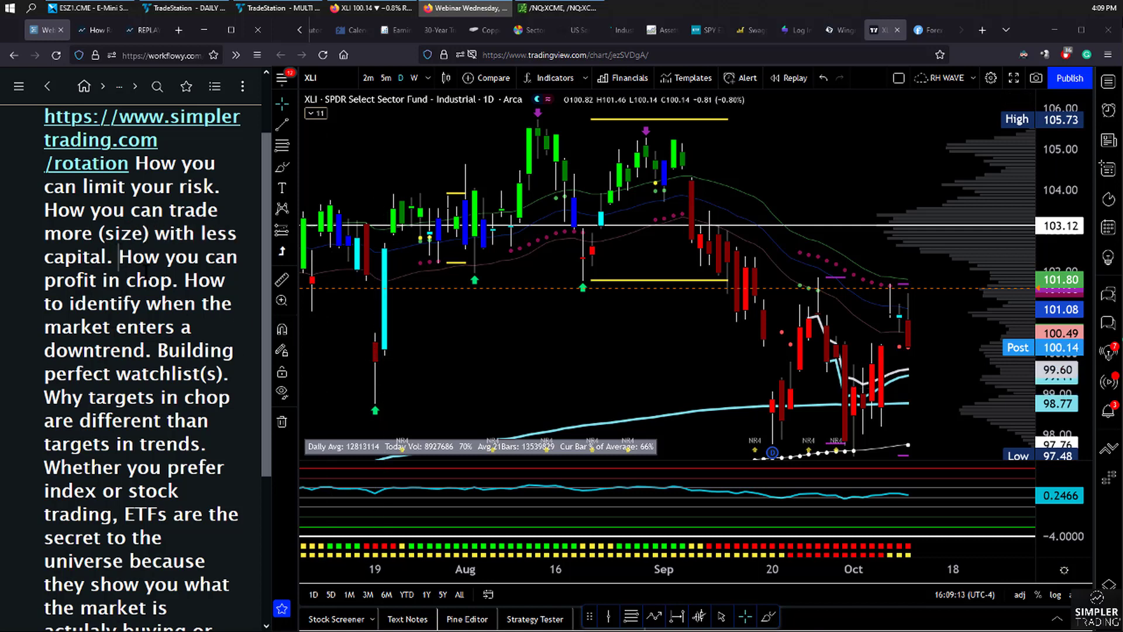
# Step: Highlight "How to identify when the market enters a downtrend." in red
pyautogui.moveTo(121, 256); pyautogui.dragTo(172, 281)
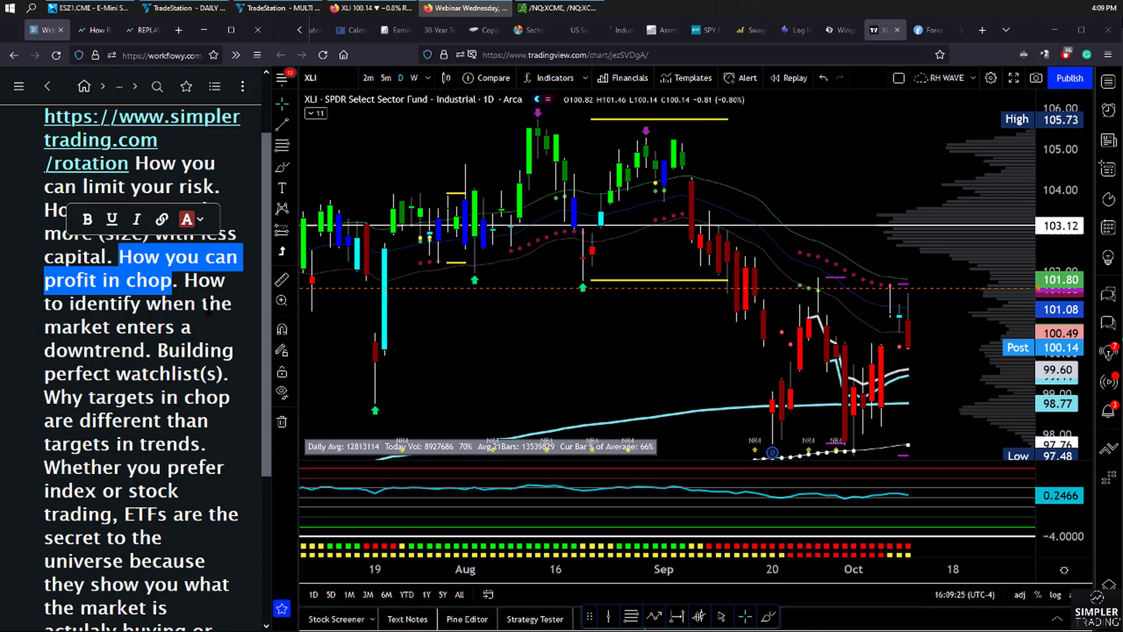
pyautogui.moveTo(185, 281); pyautogui.dragTo(151, 351)
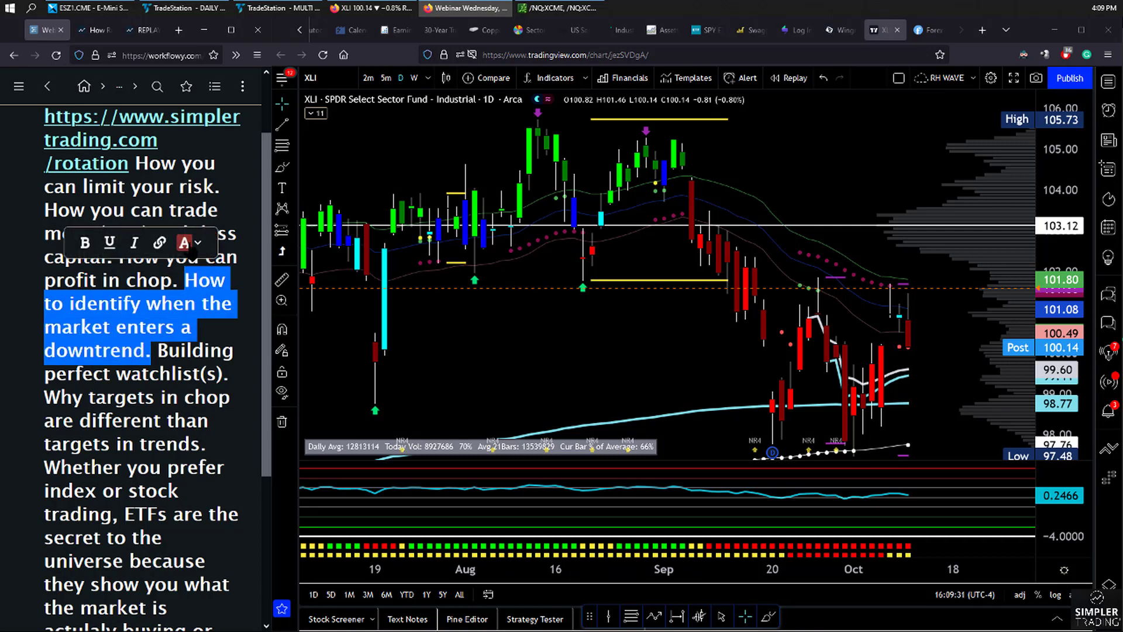
pyautogui.hotkey('alt', 'Tab')
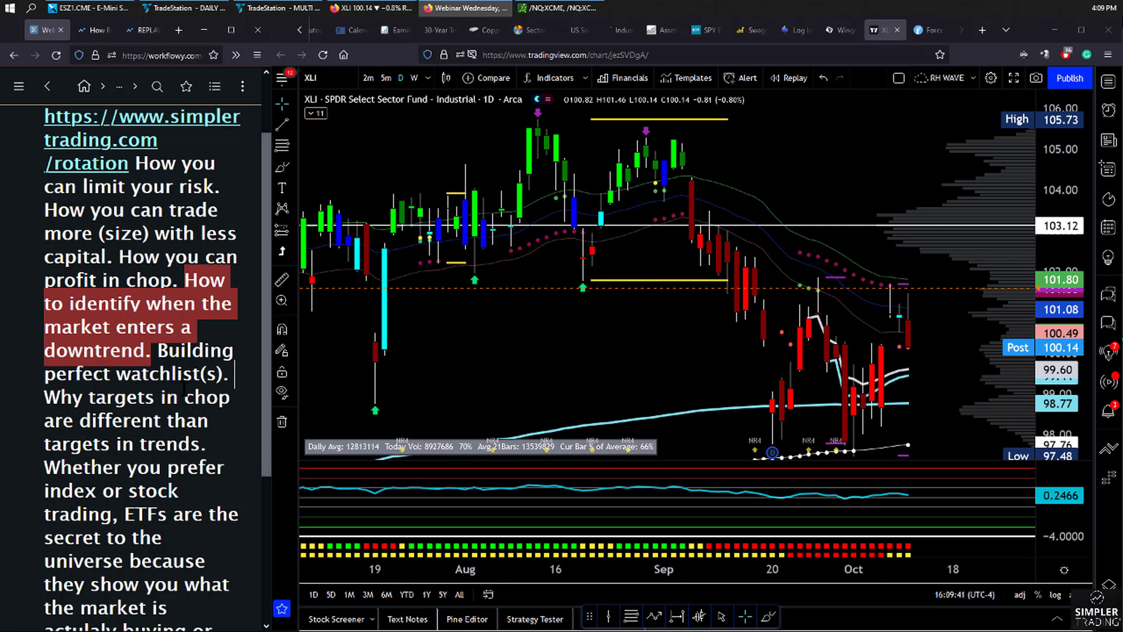
pyautogui.moveTo(156, 350); pyautogui.dragTo(229, 374)
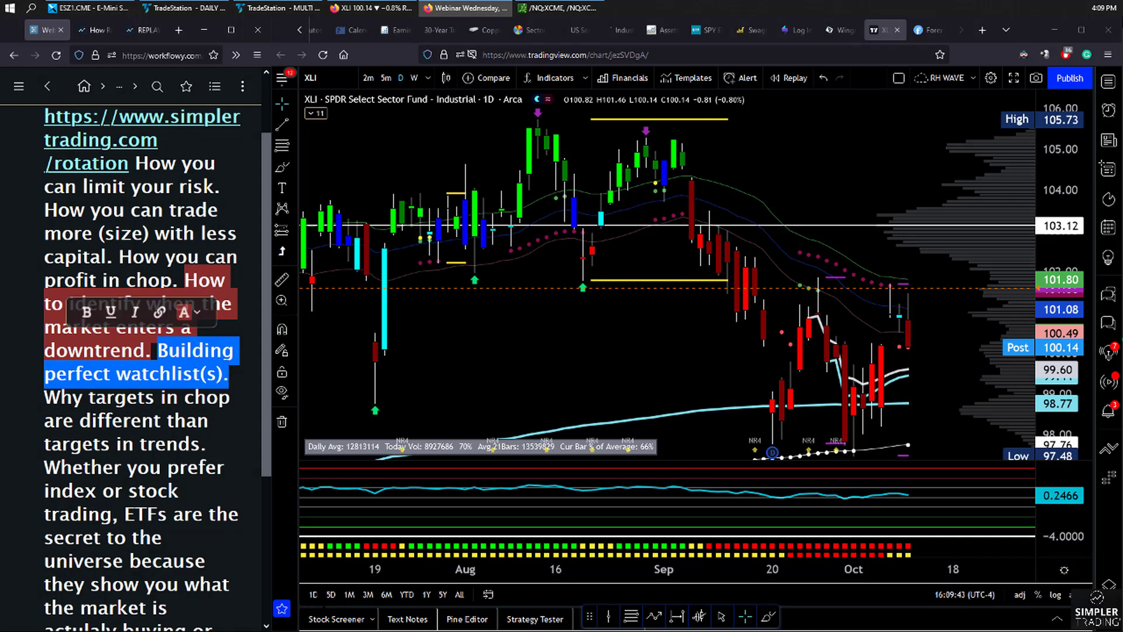
# Step: Highlight "Building perfect watchlist(s)." in blue
pyautogui.click(200, 316)
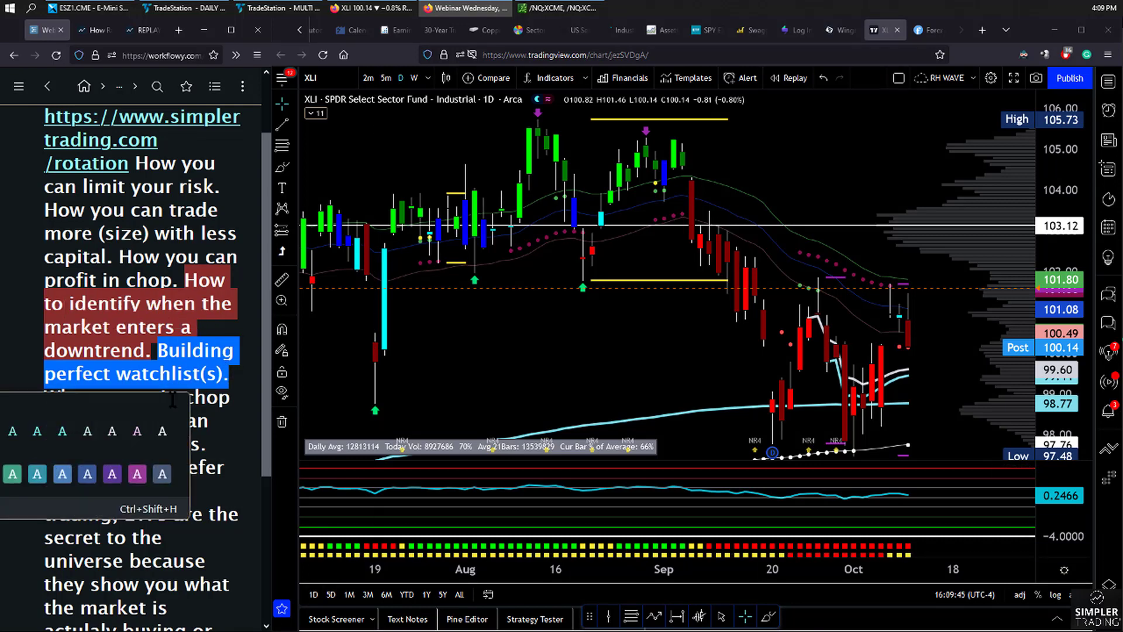
pyautogui.click(75, 474)
pyautogui.click(187, 236)
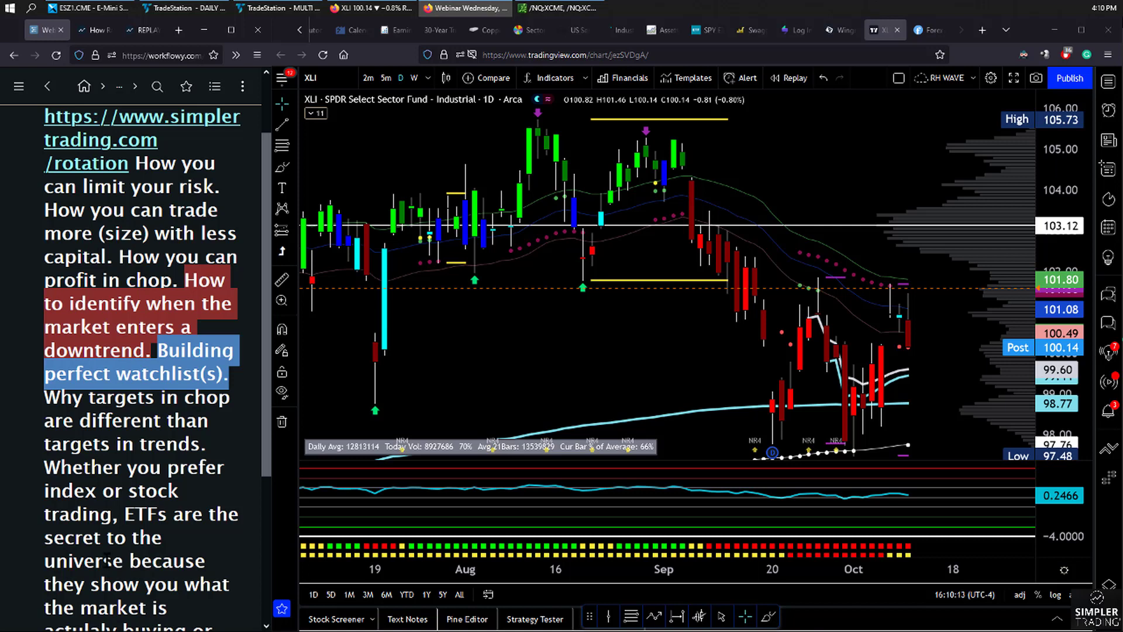
# Step: Highlight "ETFs are the secret to the universe" in green
pyautogui.moveTo(125, 507); pyautogui.dragTo(124, 560)
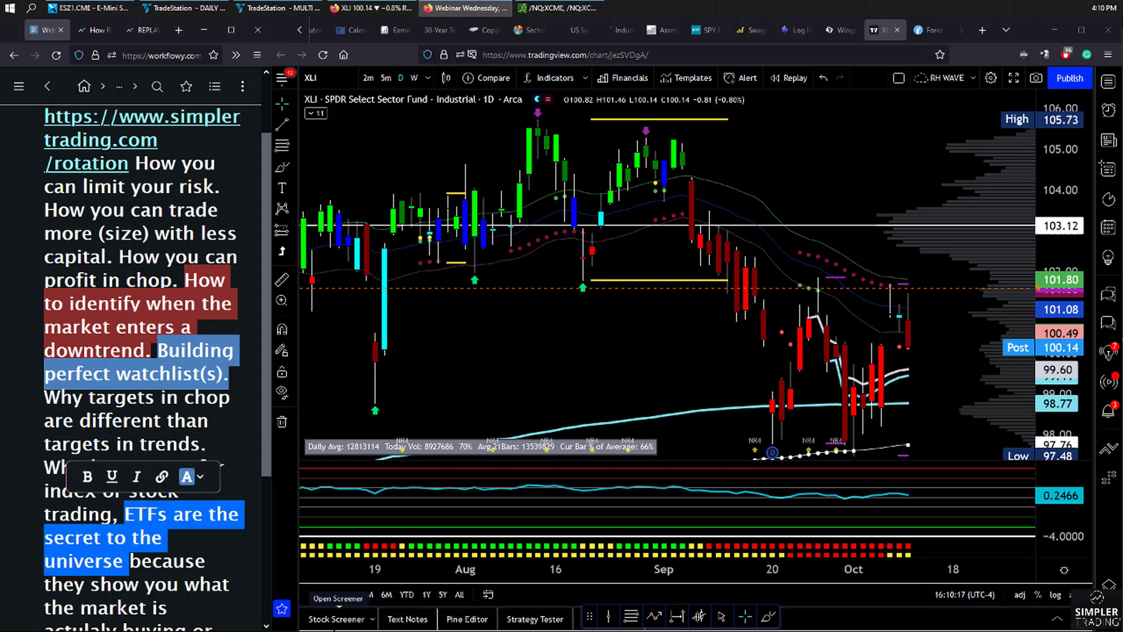
pyautogui.click(199, 477)
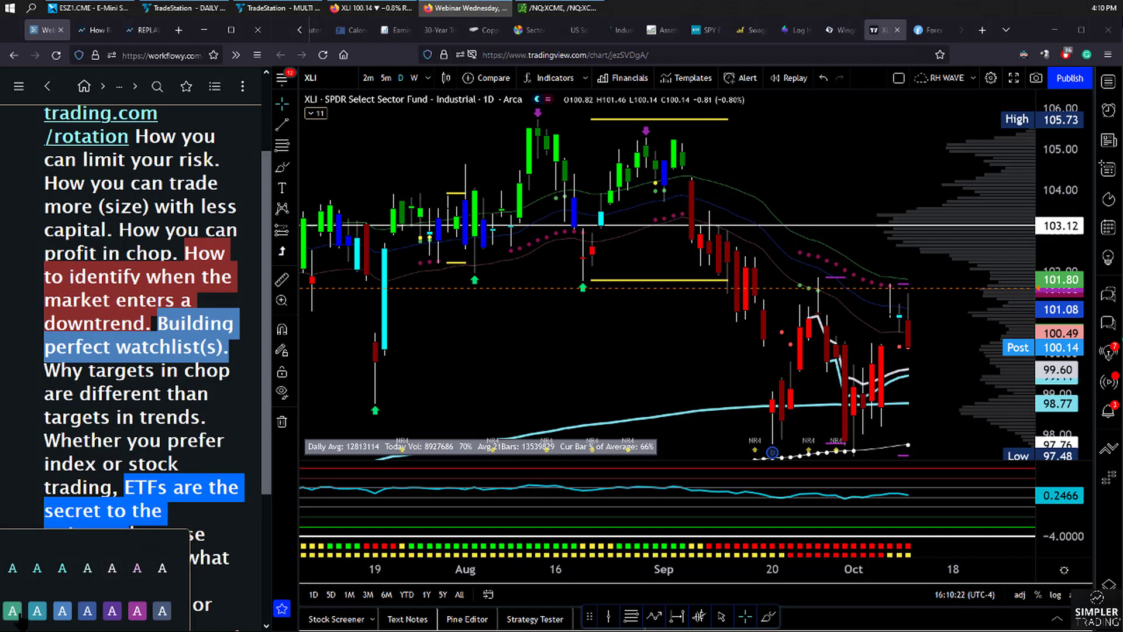
pyautogui.click(62, 611)
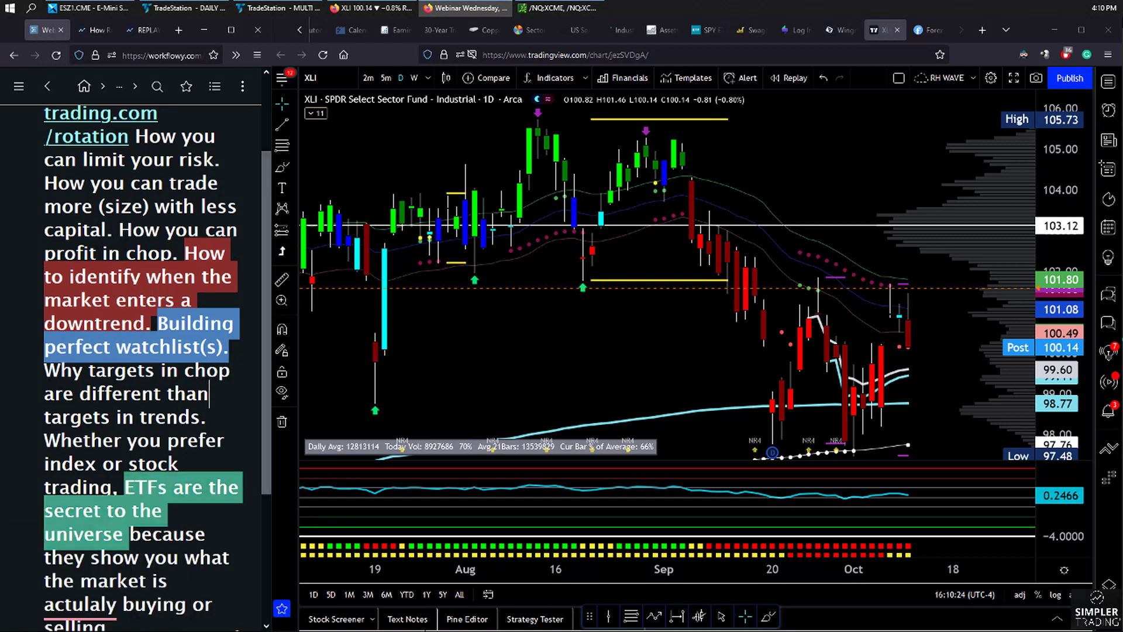
pyautogui.click(209, 393)
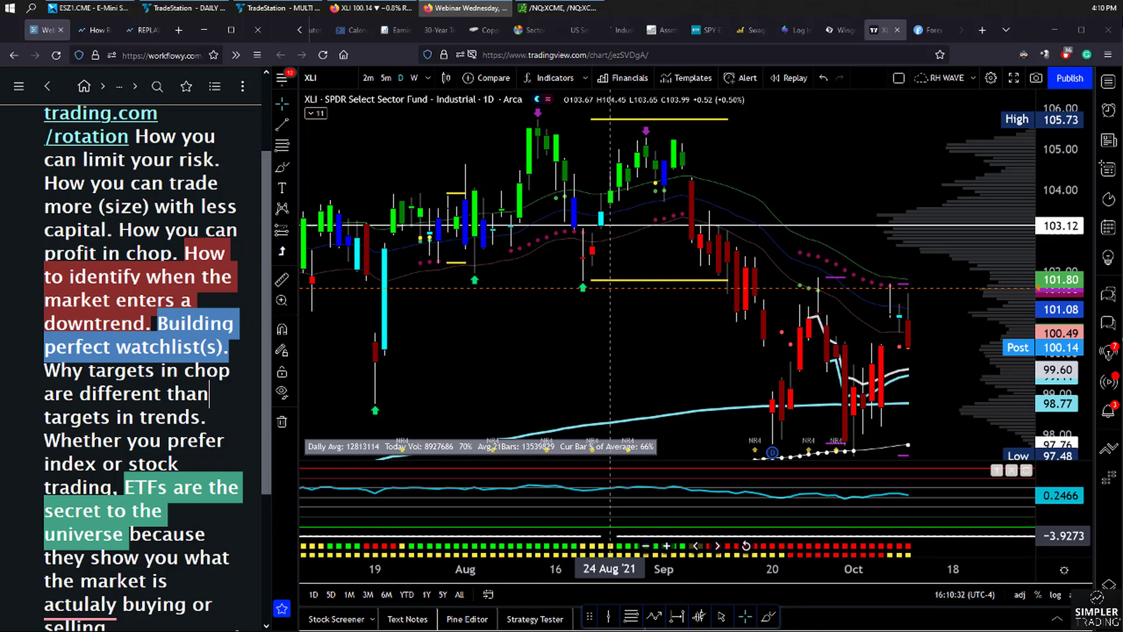
# Step: Step through the XLF, XLV and XLU sector charts, ending on XOP
pyautogui.click(328, 82)
pyautogui.write('x')
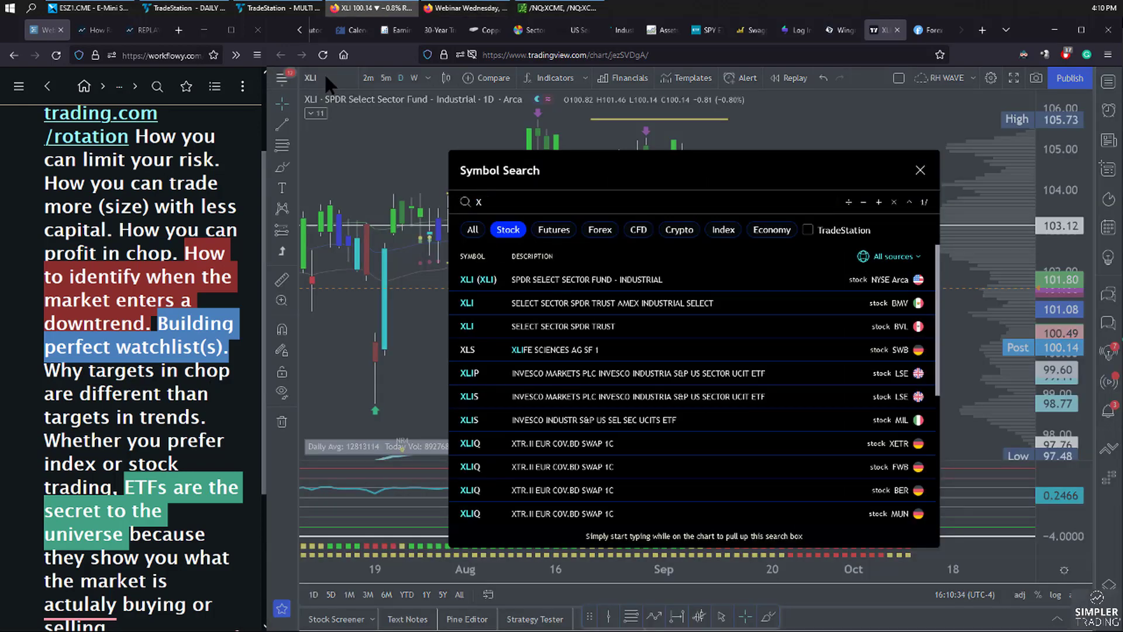
pyautogui.write('lf')
pyautogui.press('Return')
pyautogui.write('x')
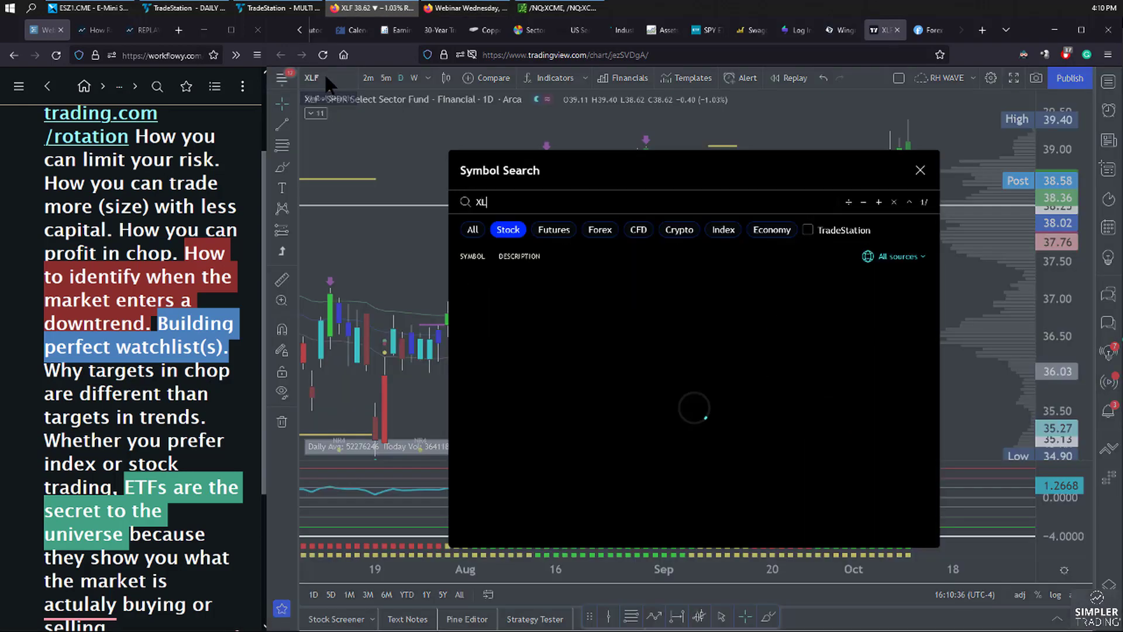
pyautogui.write('lv')
pyautogui.press('Return')
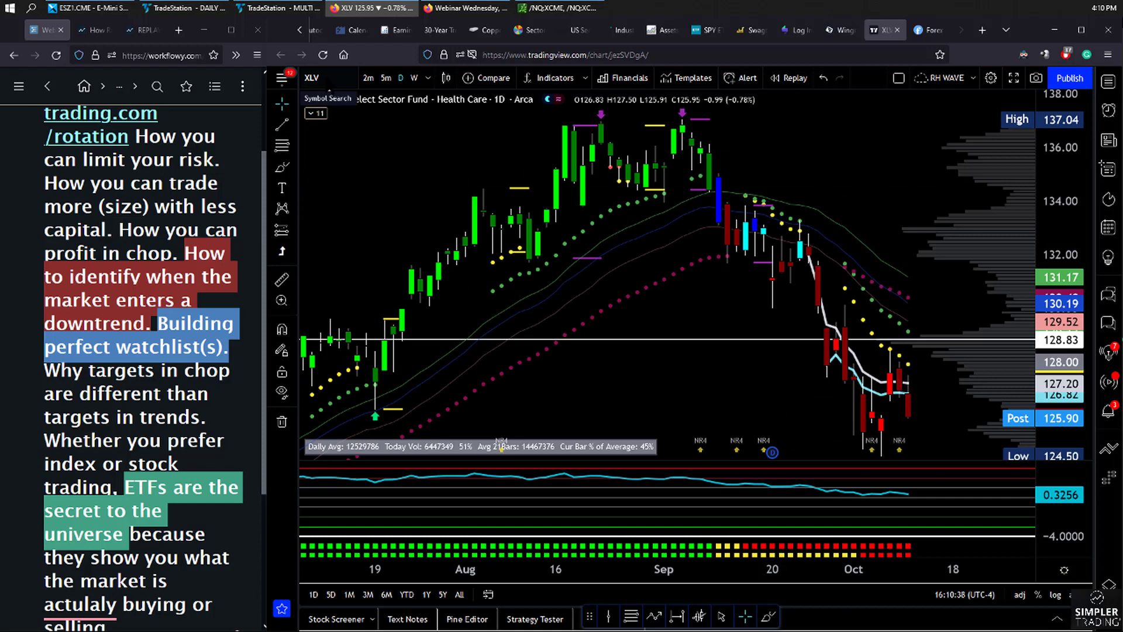
pyautogui.write('xlu')
pyautogui.press('Return')
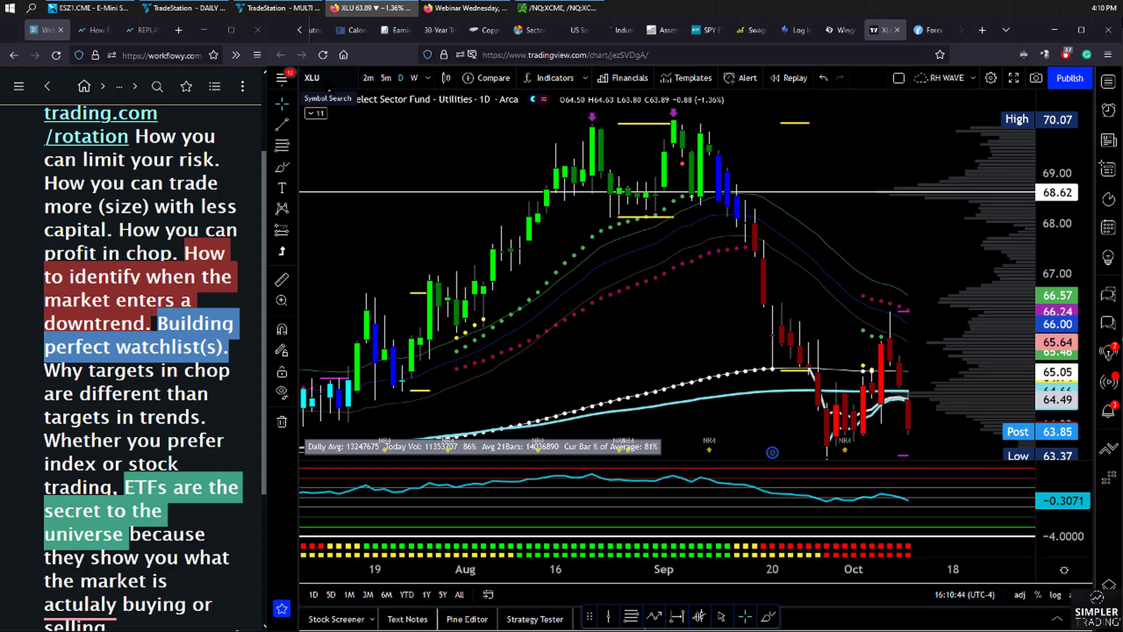
pyautogui.write('xop')
pyautogui.press('Return')
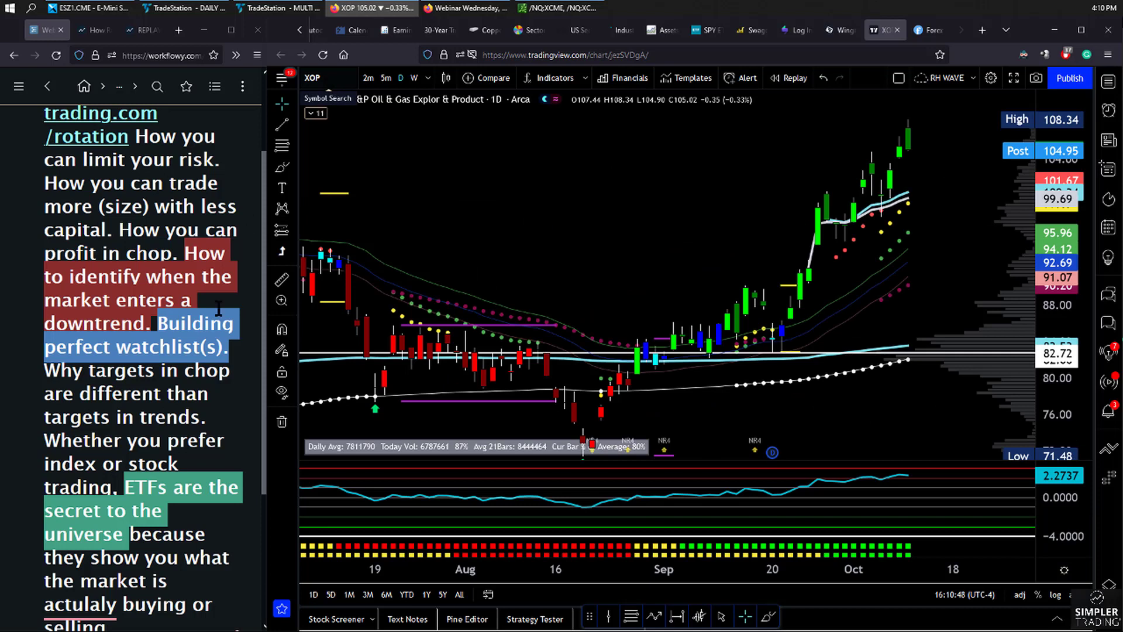
# Step: Edit the misspelled "actulaly" in the note toward "actually"
pyautogui.click(100, 604)
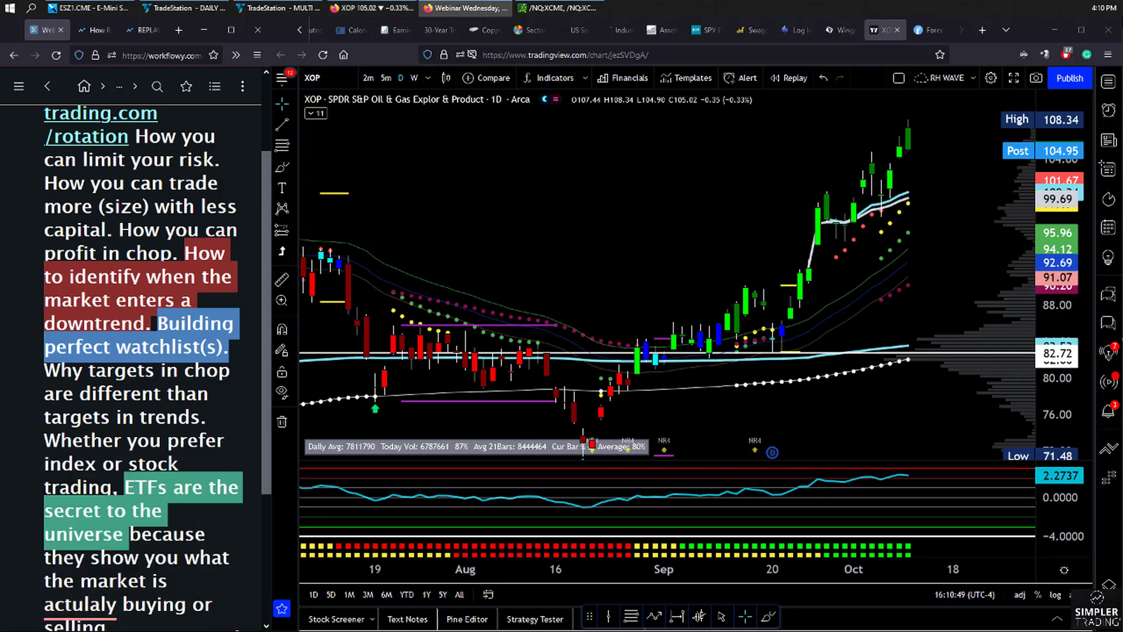
pyautogui.press('BackSpace')
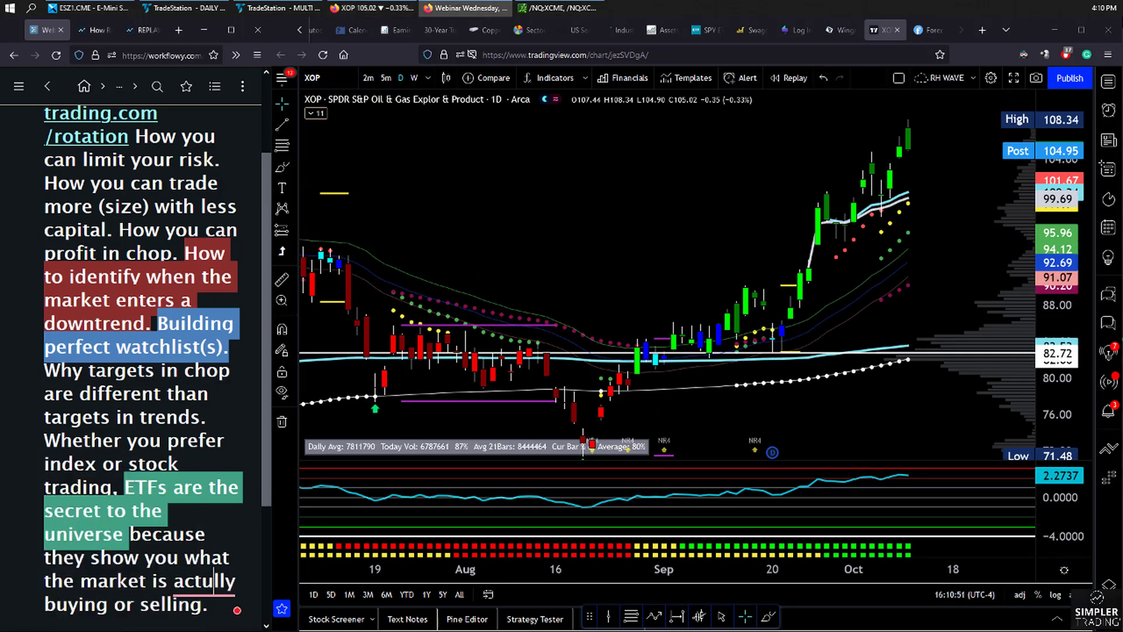
pyautogui.write('a')
pyautogui.scroll(-2, 136, 585)
pyautogui.scroll(4, 159, 592)
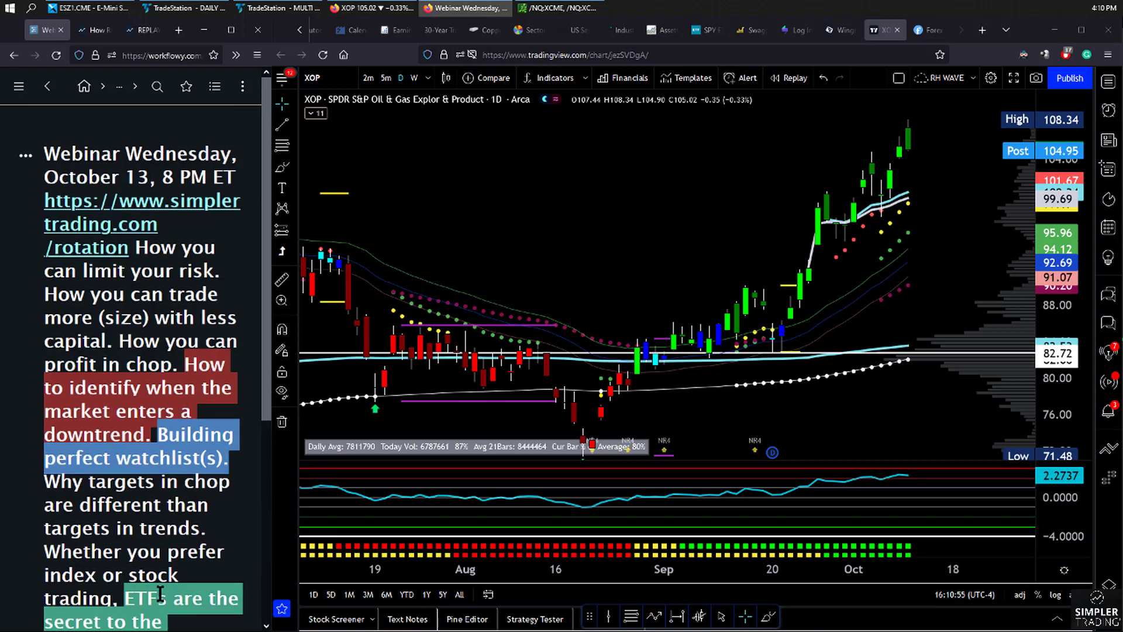